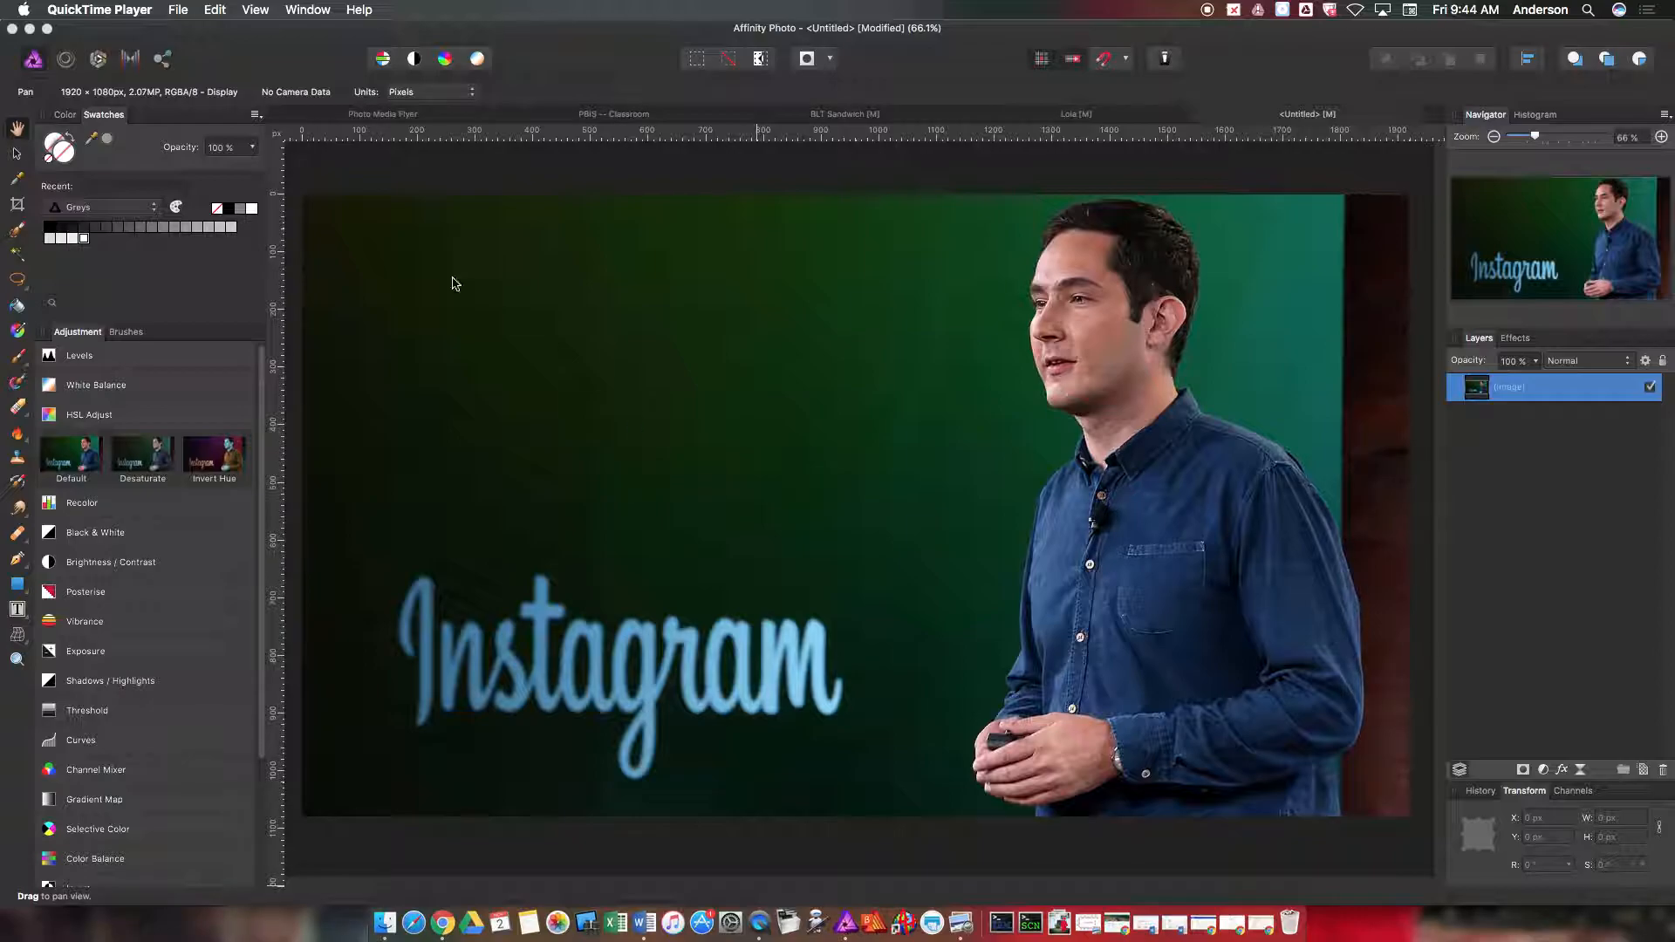
Resize the canvas to a height of 2160 px, keeping the image anchored at the upper-left corner.
left_click(233, 61)
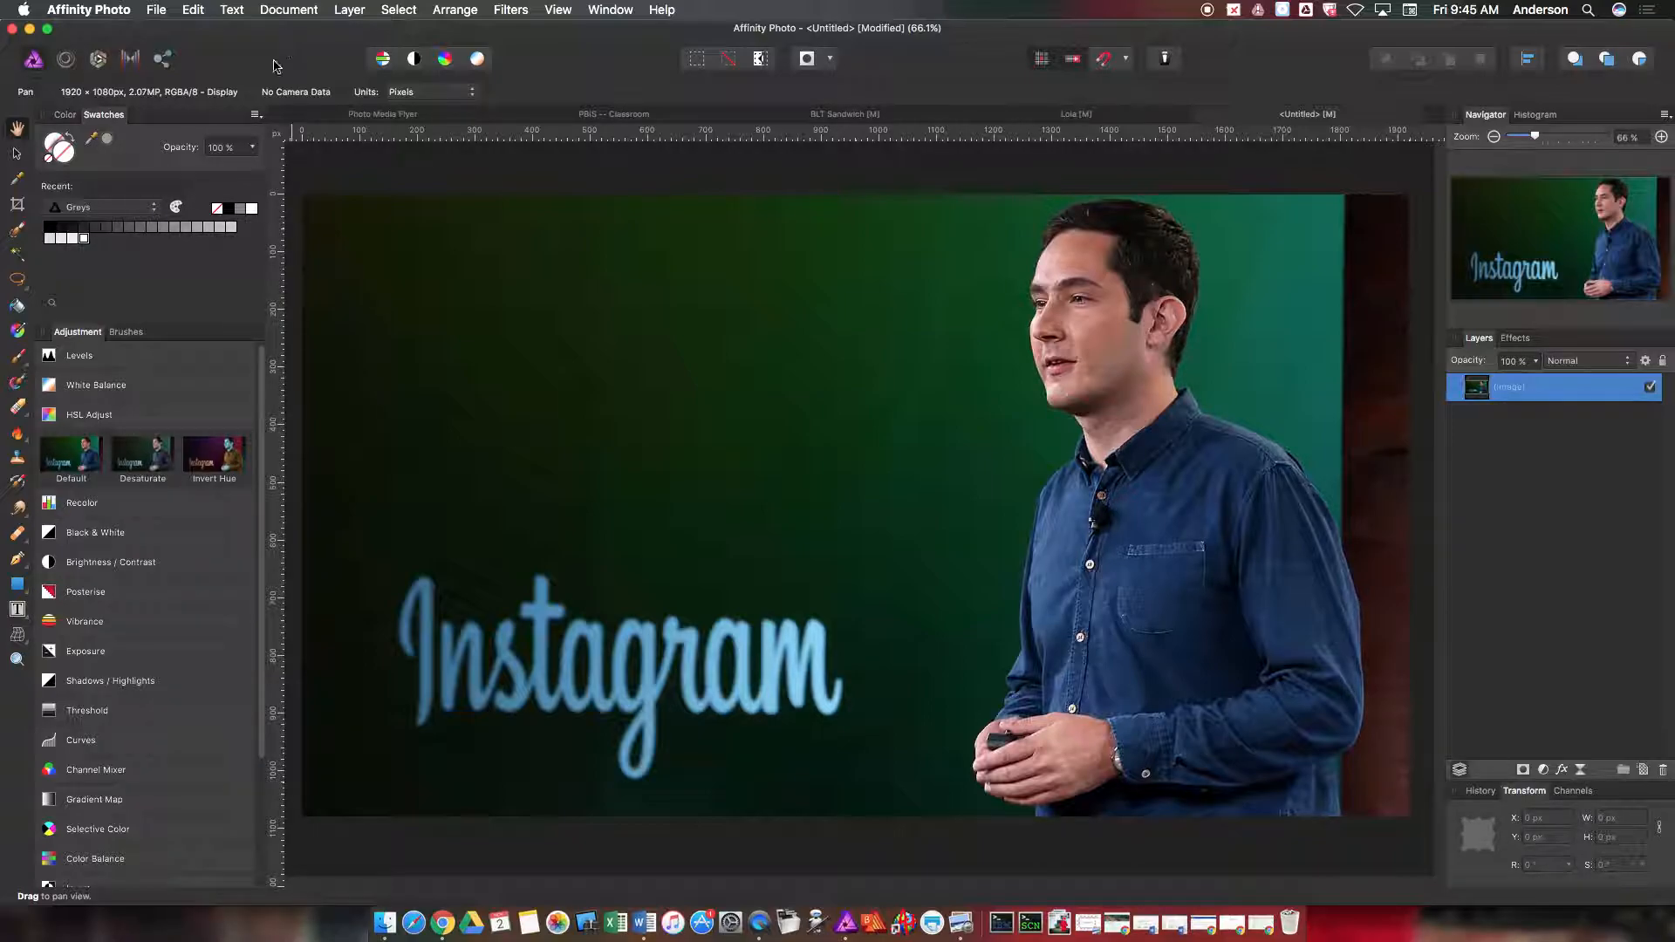
left_click(294, 13)
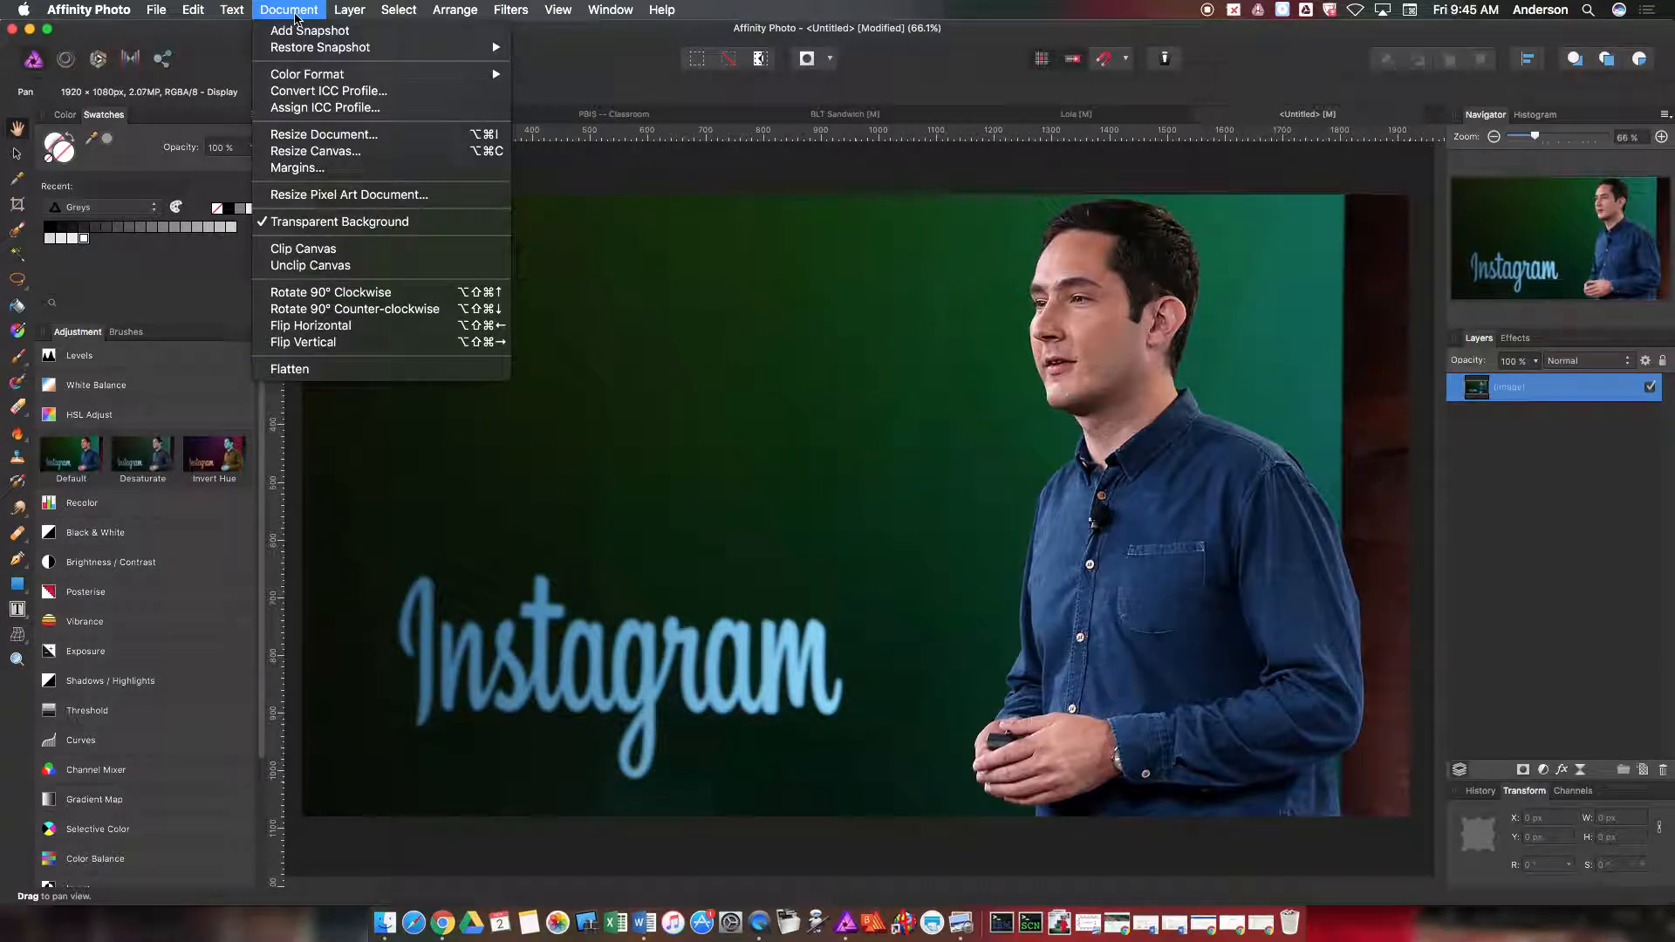
left_click(358, 158)
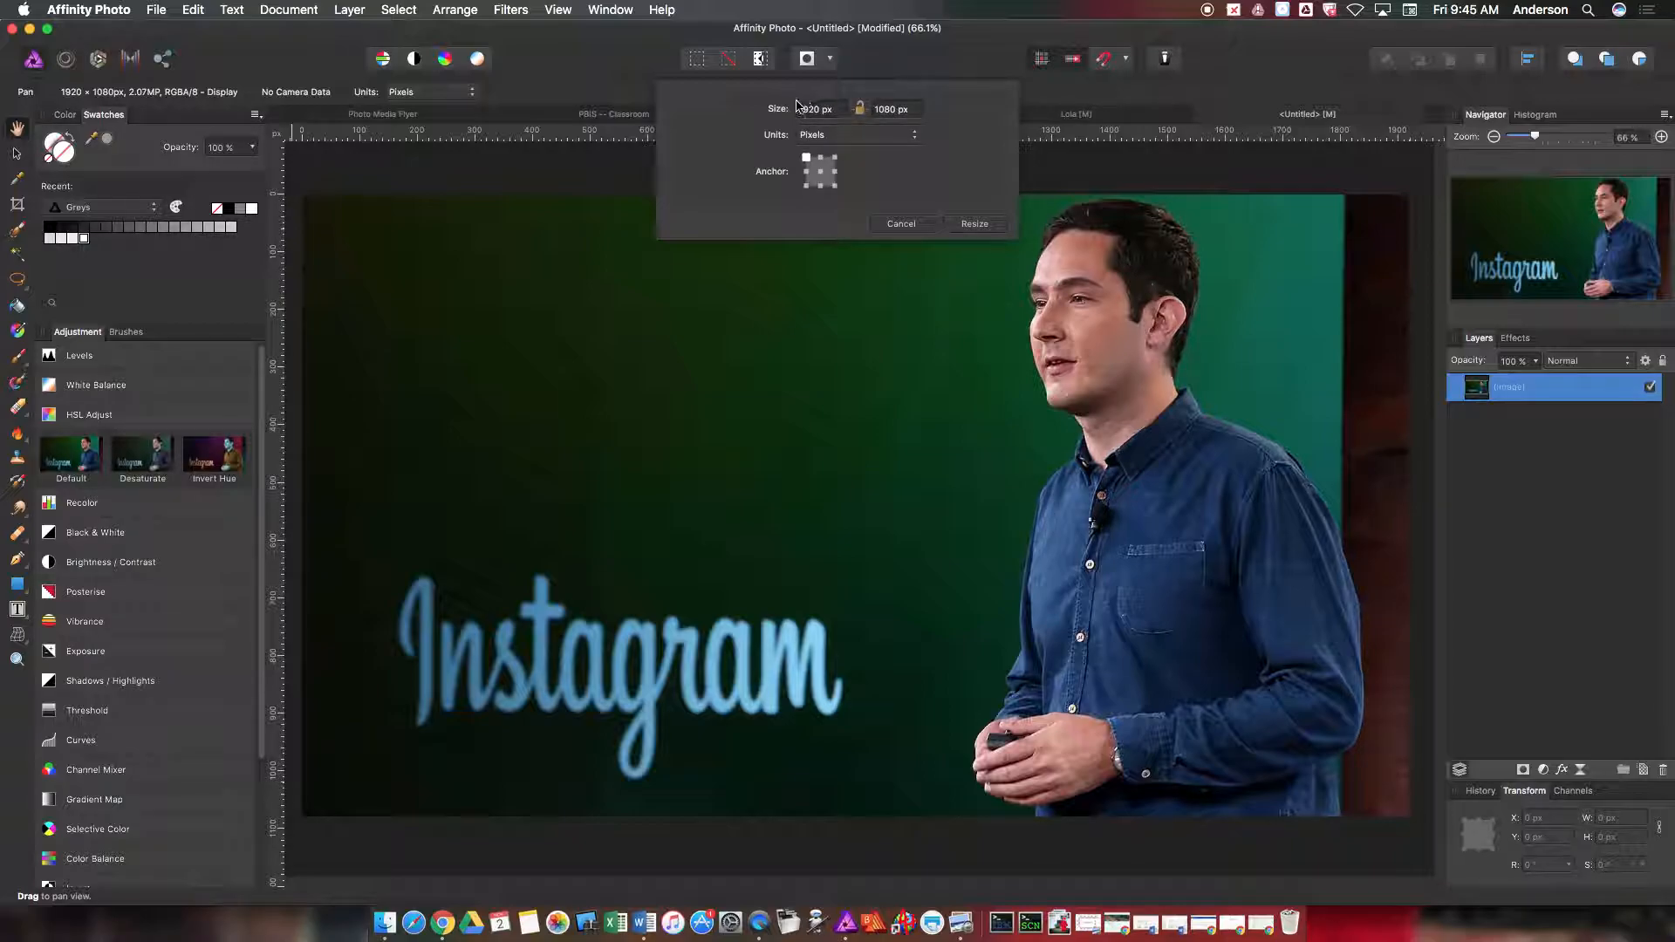
left_click(914, 114)
type("2160")
left_click(983, 228)
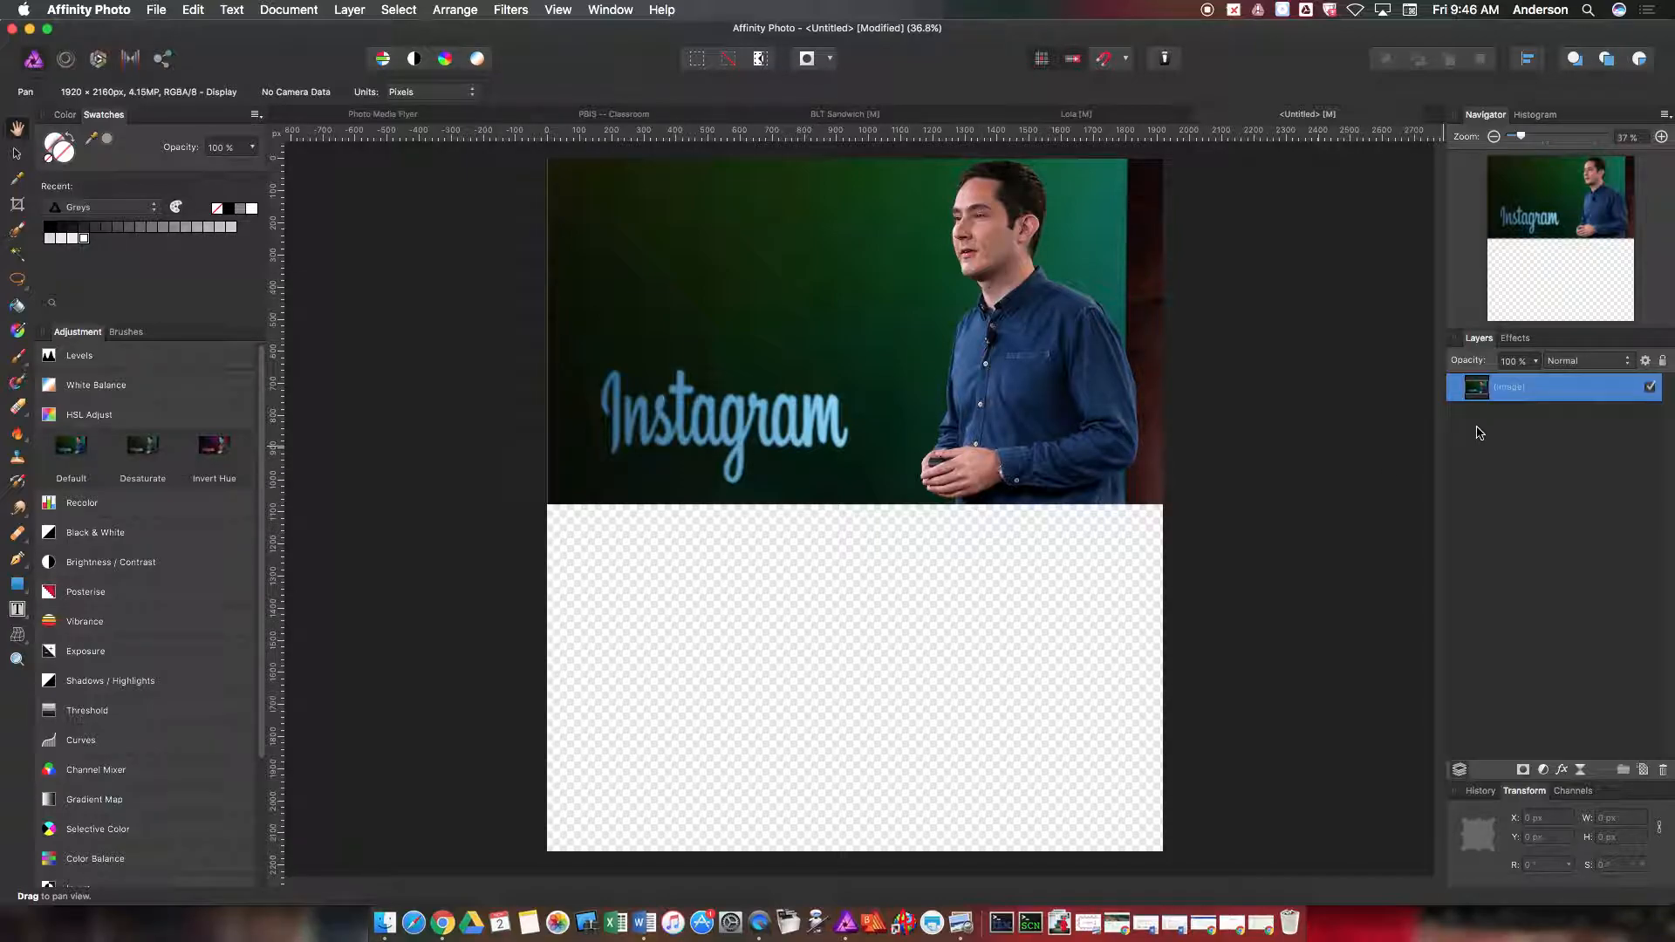
Duplicate the image layer and place the copy directly below the original, filling the empty half of the canvas.
key("super+j")
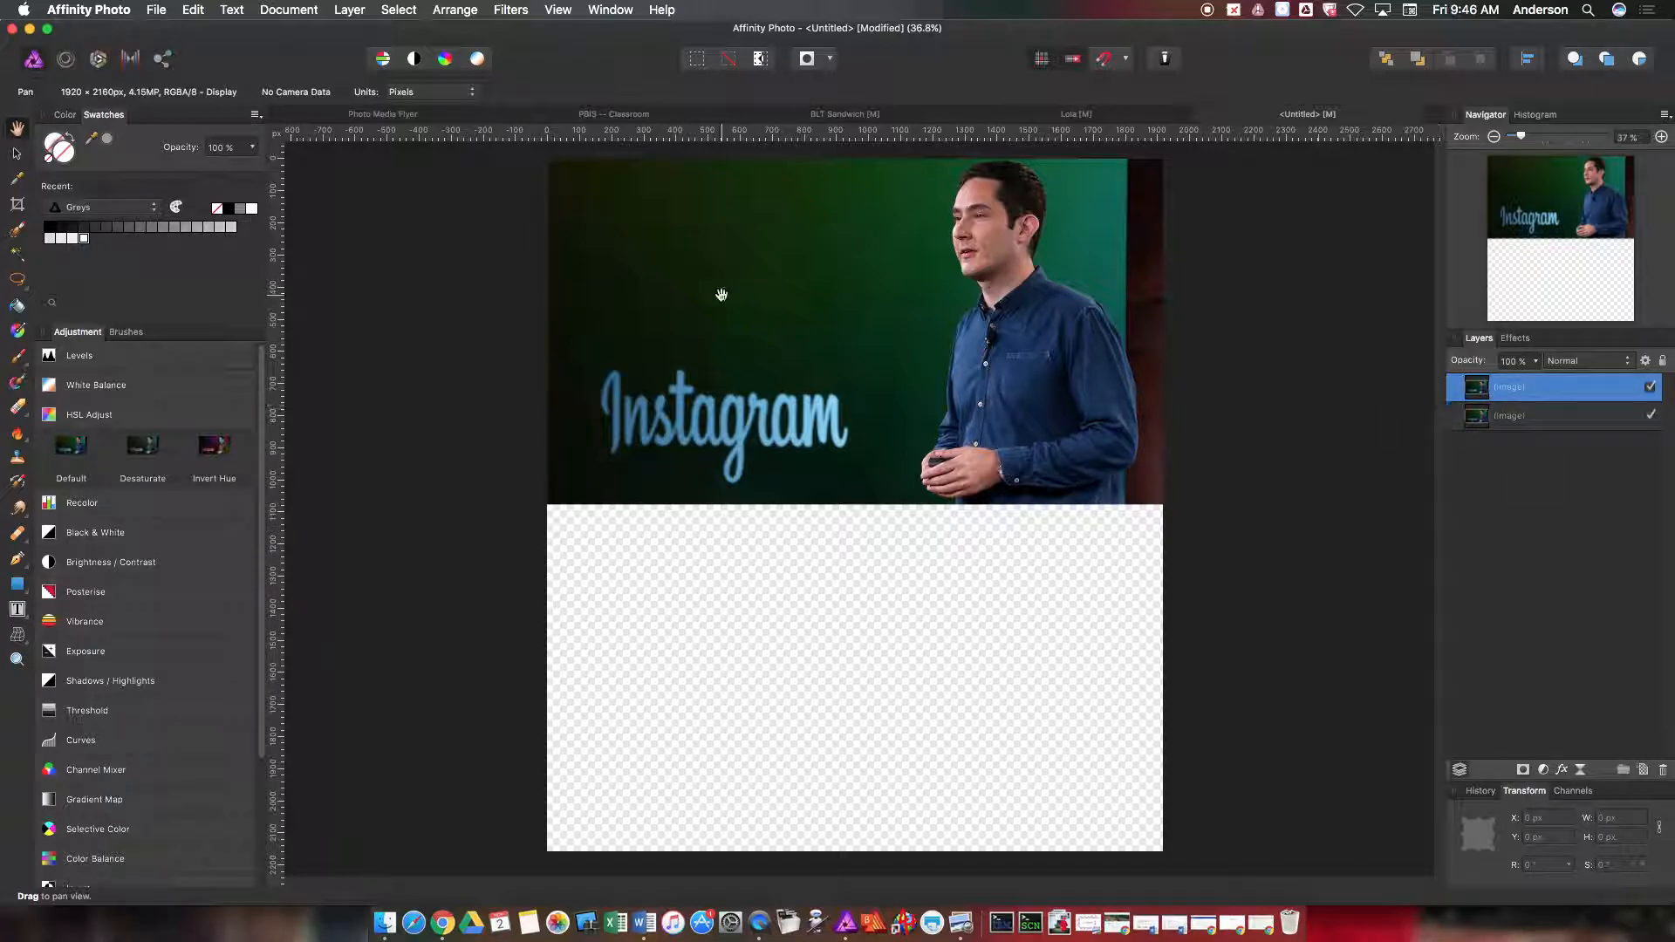
left_click(24, 159)
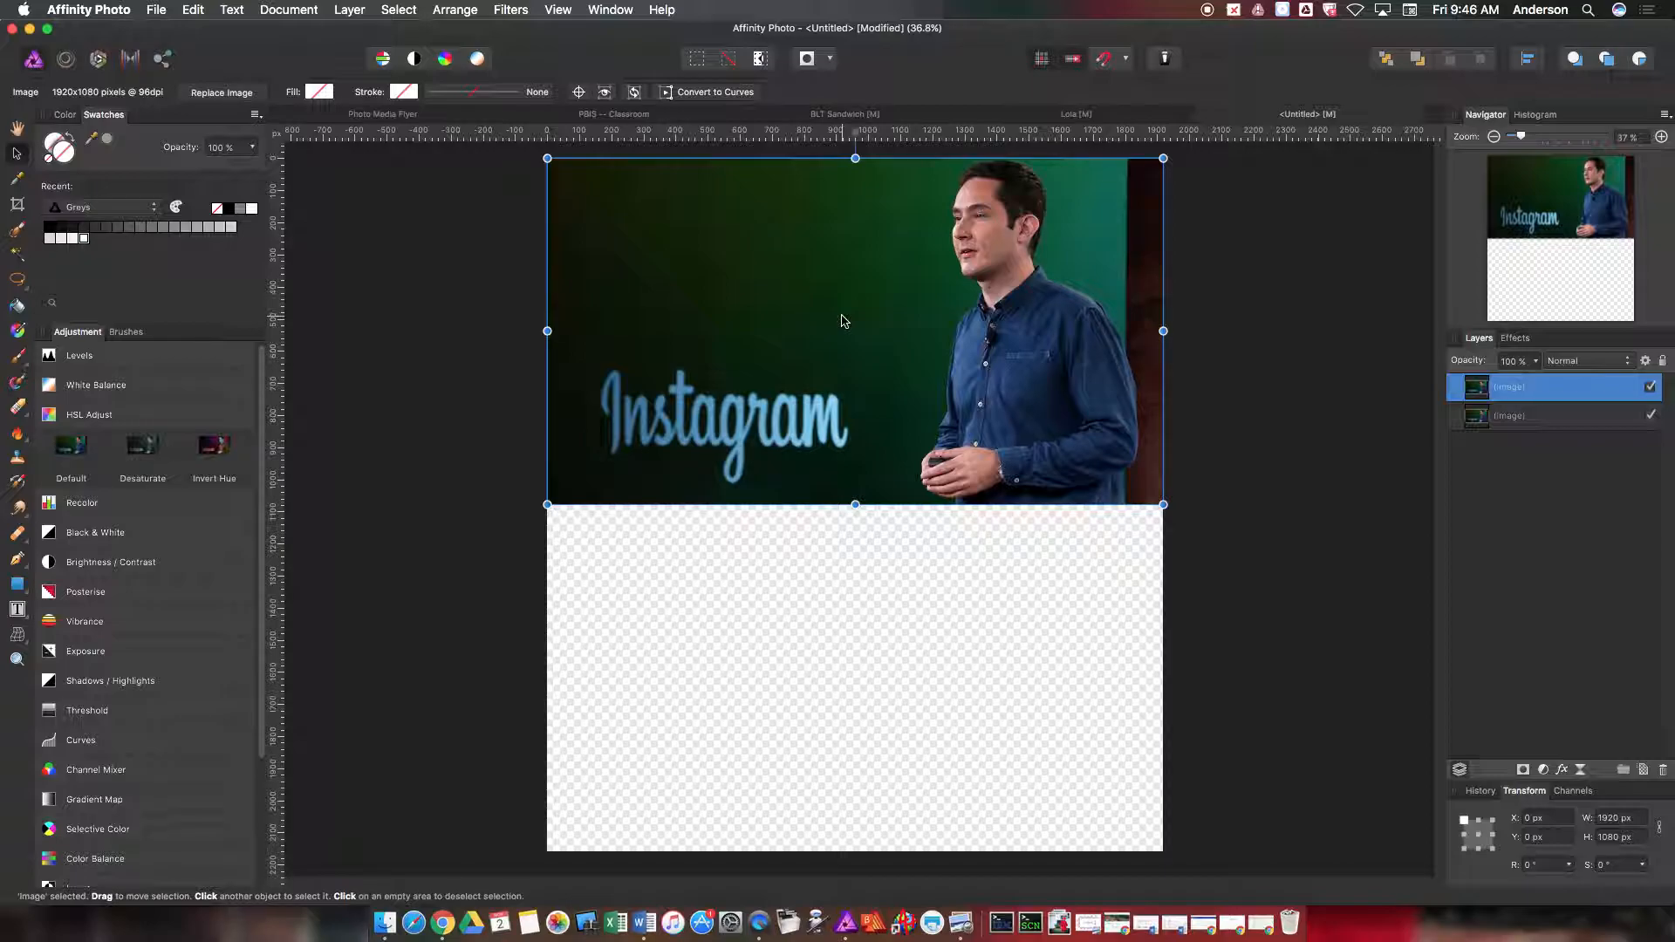
left_click_drag(845, 321, 804, 668)
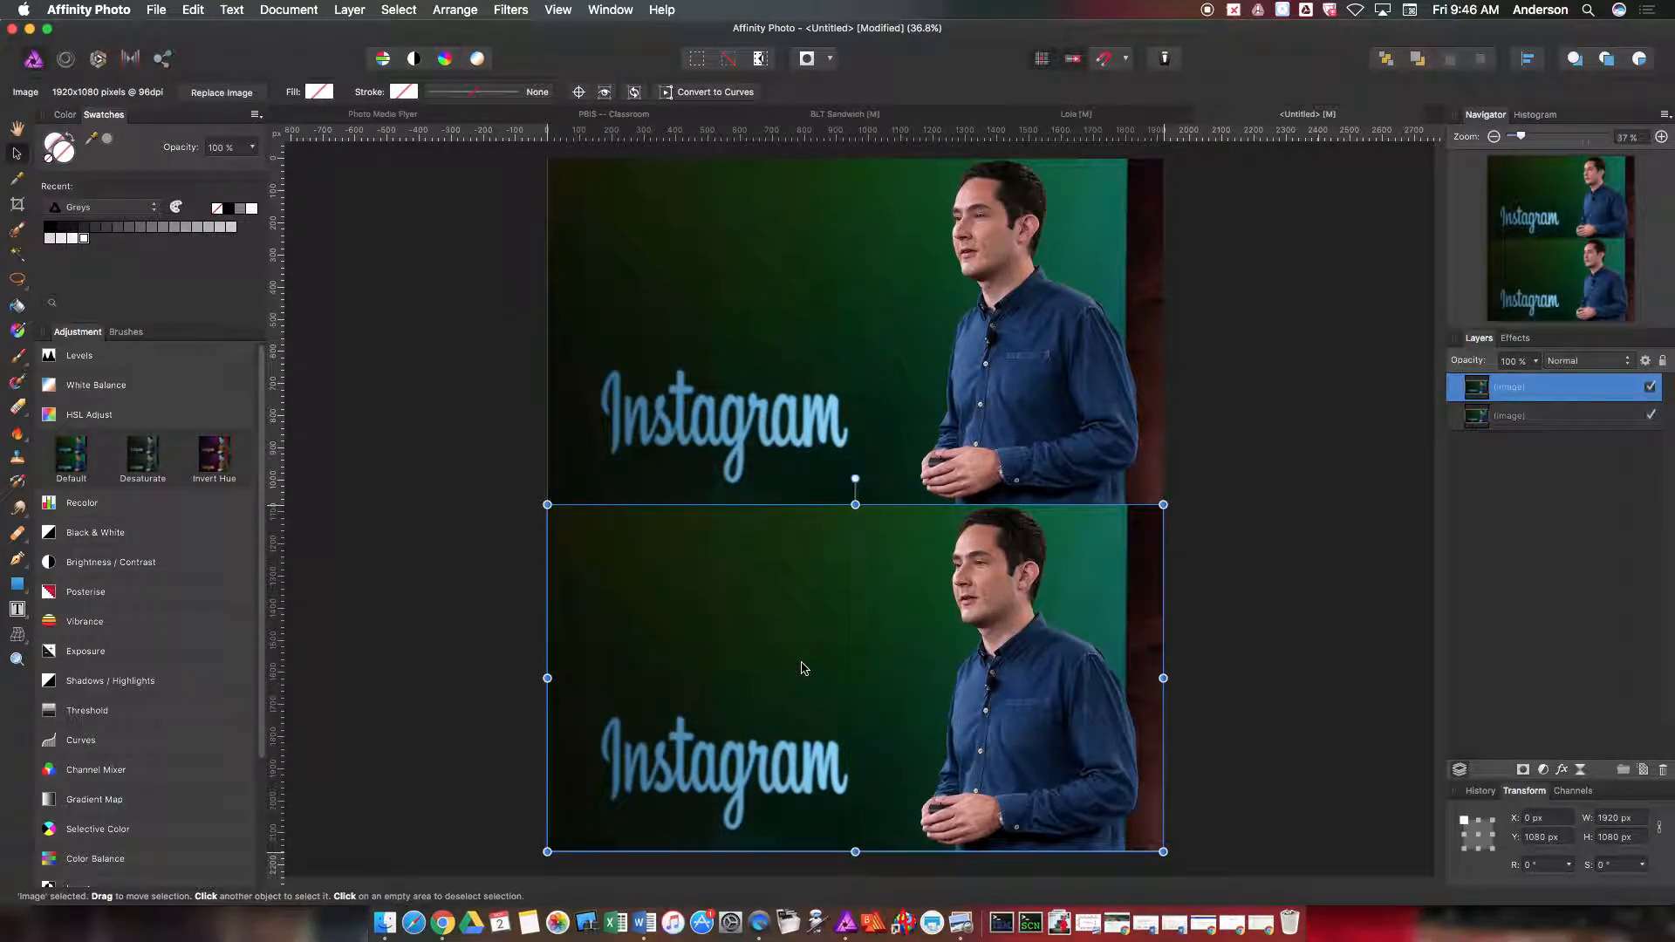
left_click(437, 504)
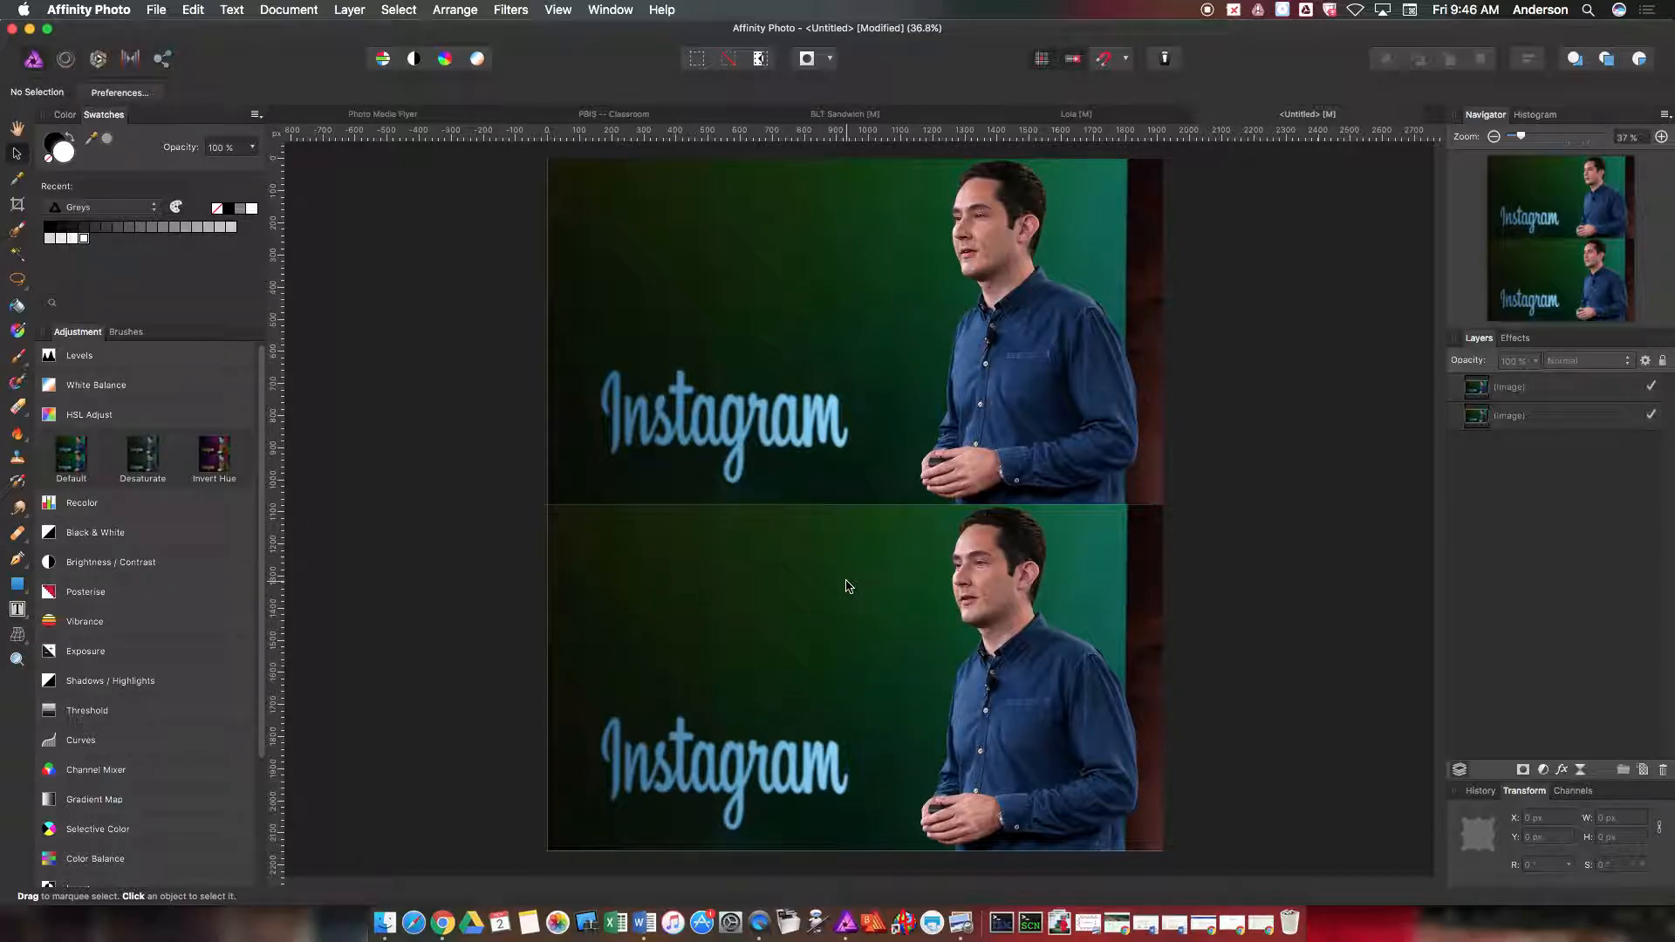
Hide the original image layer so only the lower copy is shown.
left_click(1651, 417)
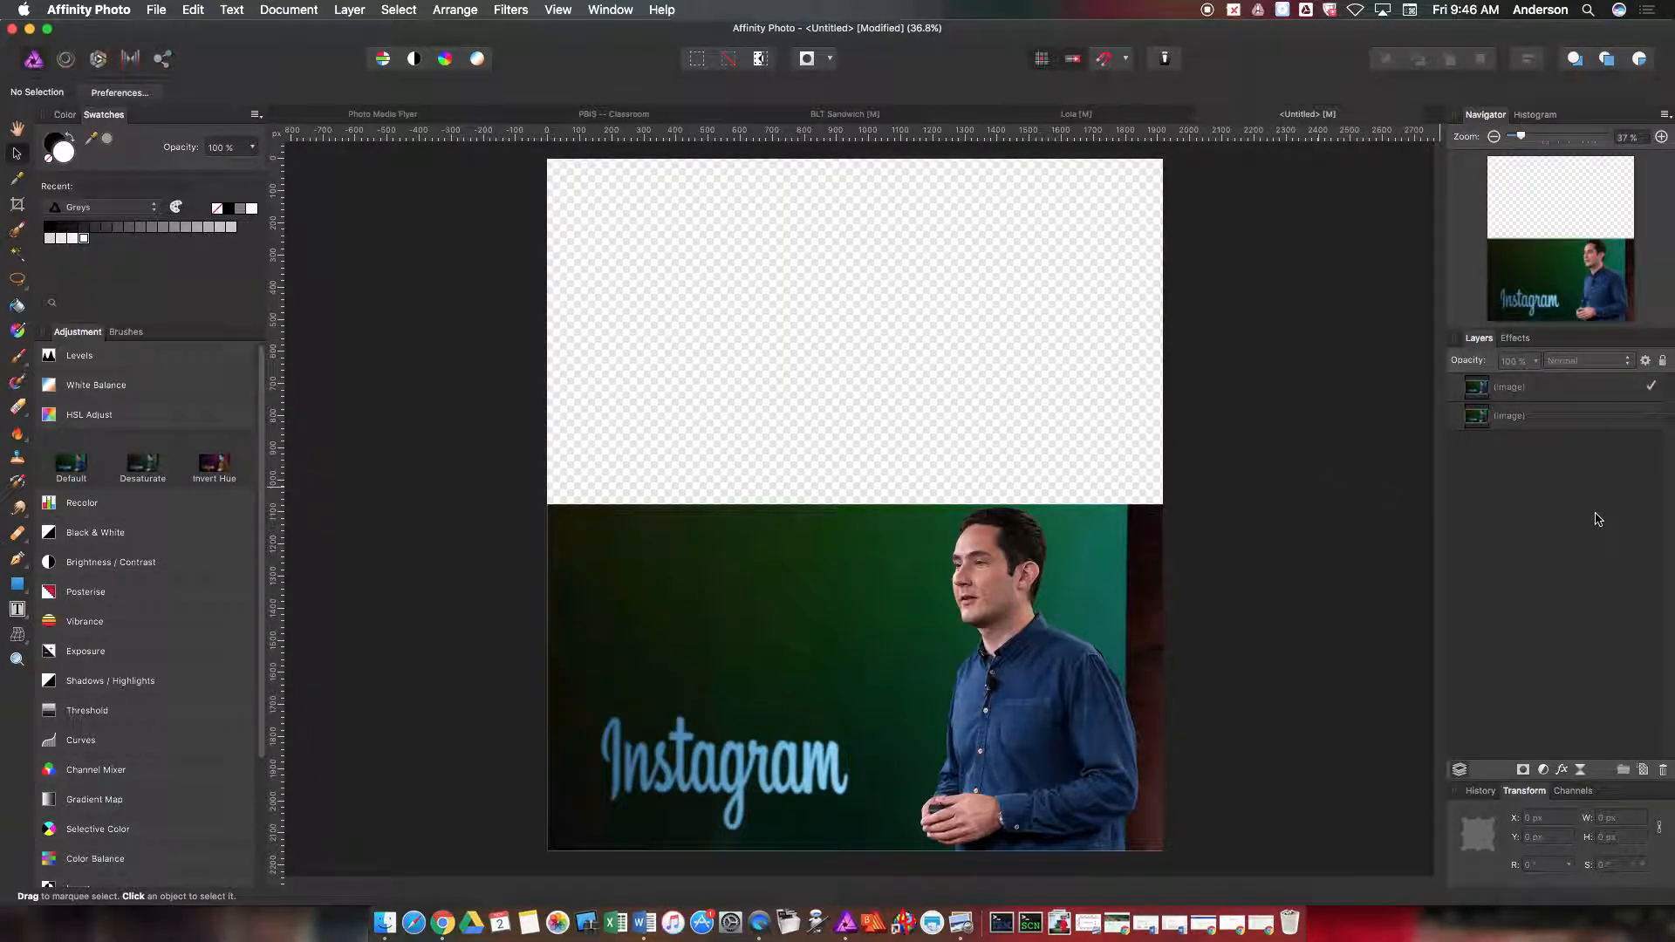
left_click(1663, 137)
left_click(1662, 137)
left_click_drag(1563, 260, 1546, 288)
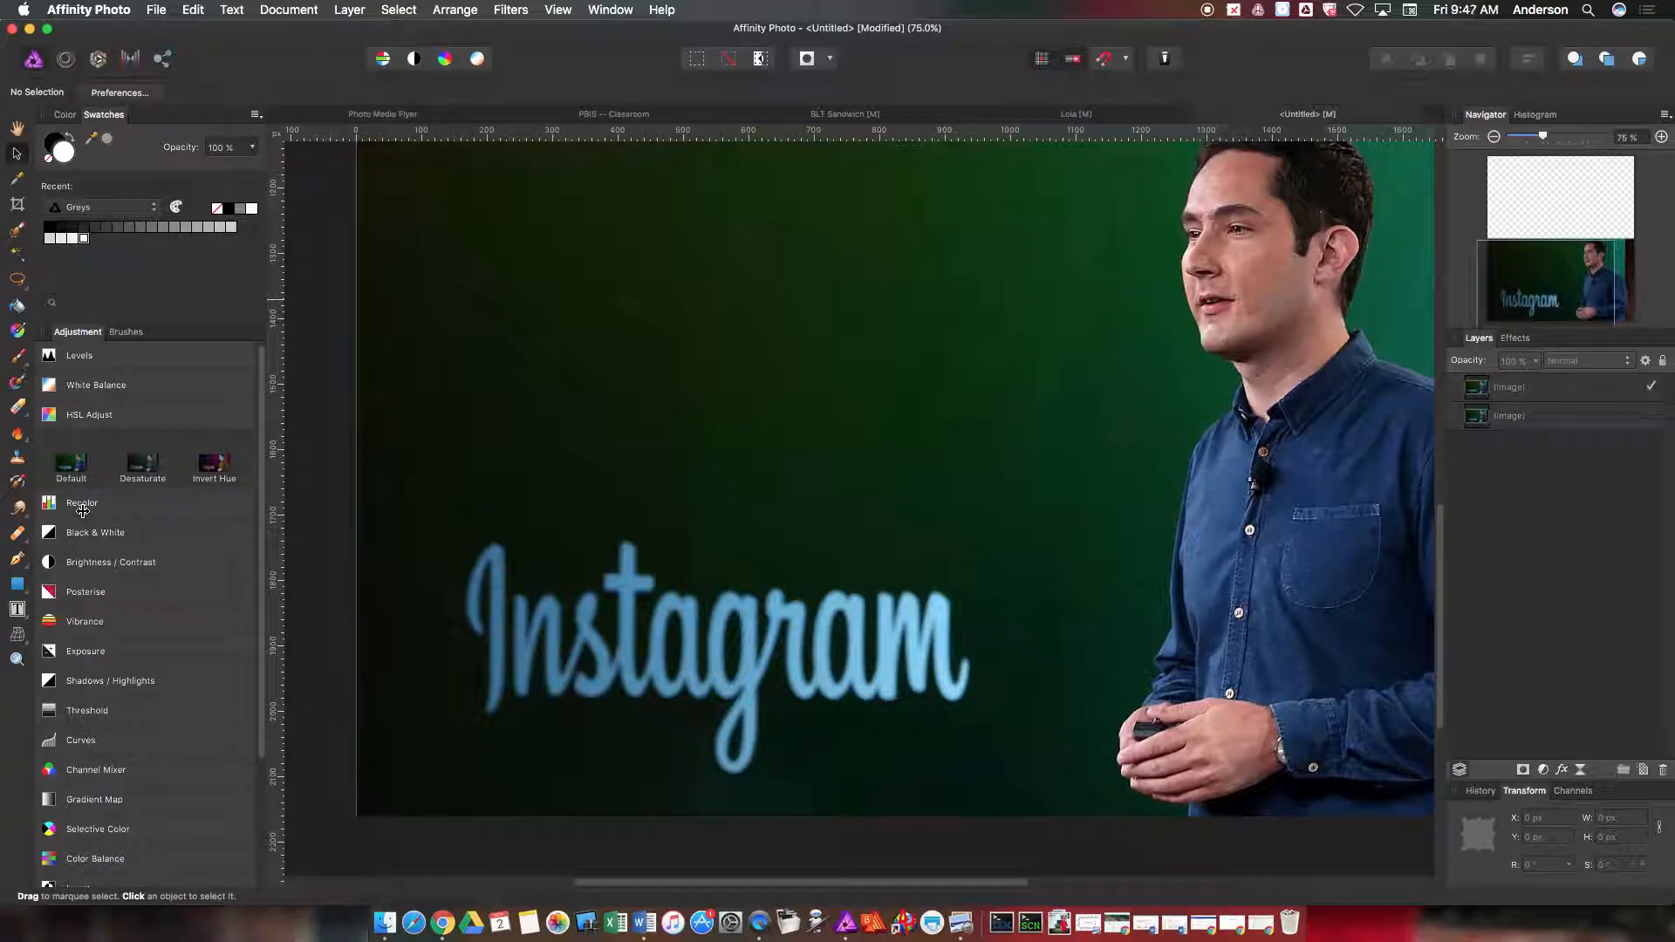
Set up the Clone Brush with a width of about 198.8 px and 81% opacity.
left_click(16, 465)
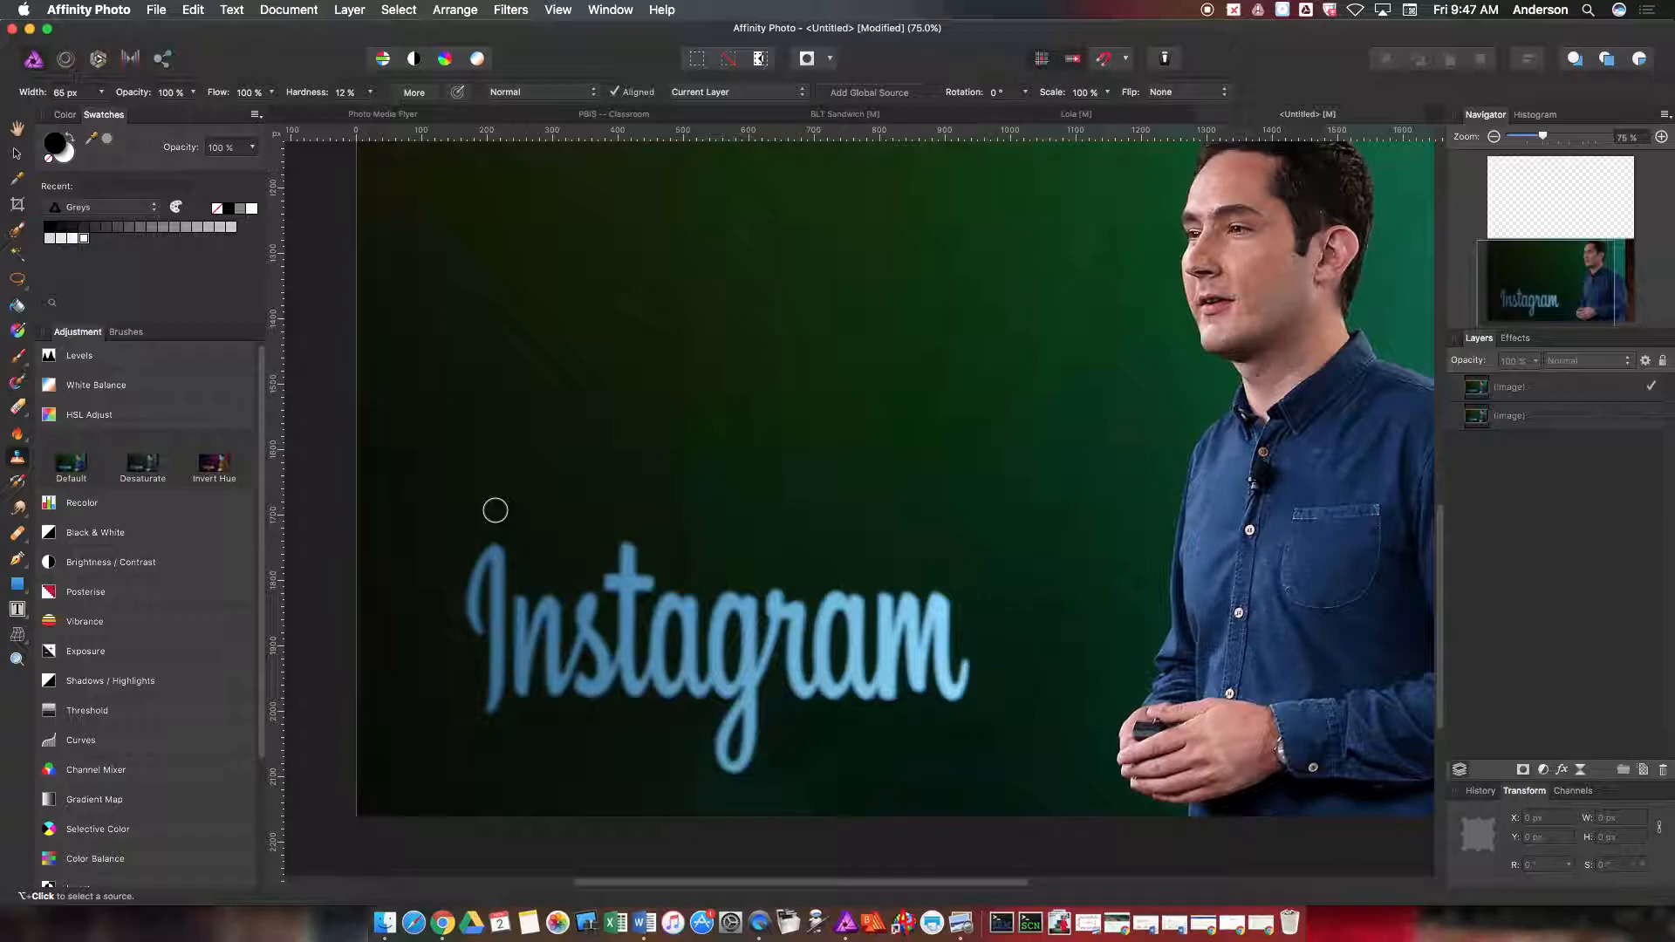
key("bracketright")
key("bracketright")
key("bracketright")
key("bracketright")
key("bracketright")
key("bracketright")
key("bracketright")
key("bracketright")
key("bracketright")
key("bracketright")
key("bracketright")
left_click(192, 93)
left_click_drag(193, 114, 164, 124)
Sample the dark background above the Instagram lettering and clone it over the upper part of the "I" on the duplicate layer.
left_click(465, 456, "alt")
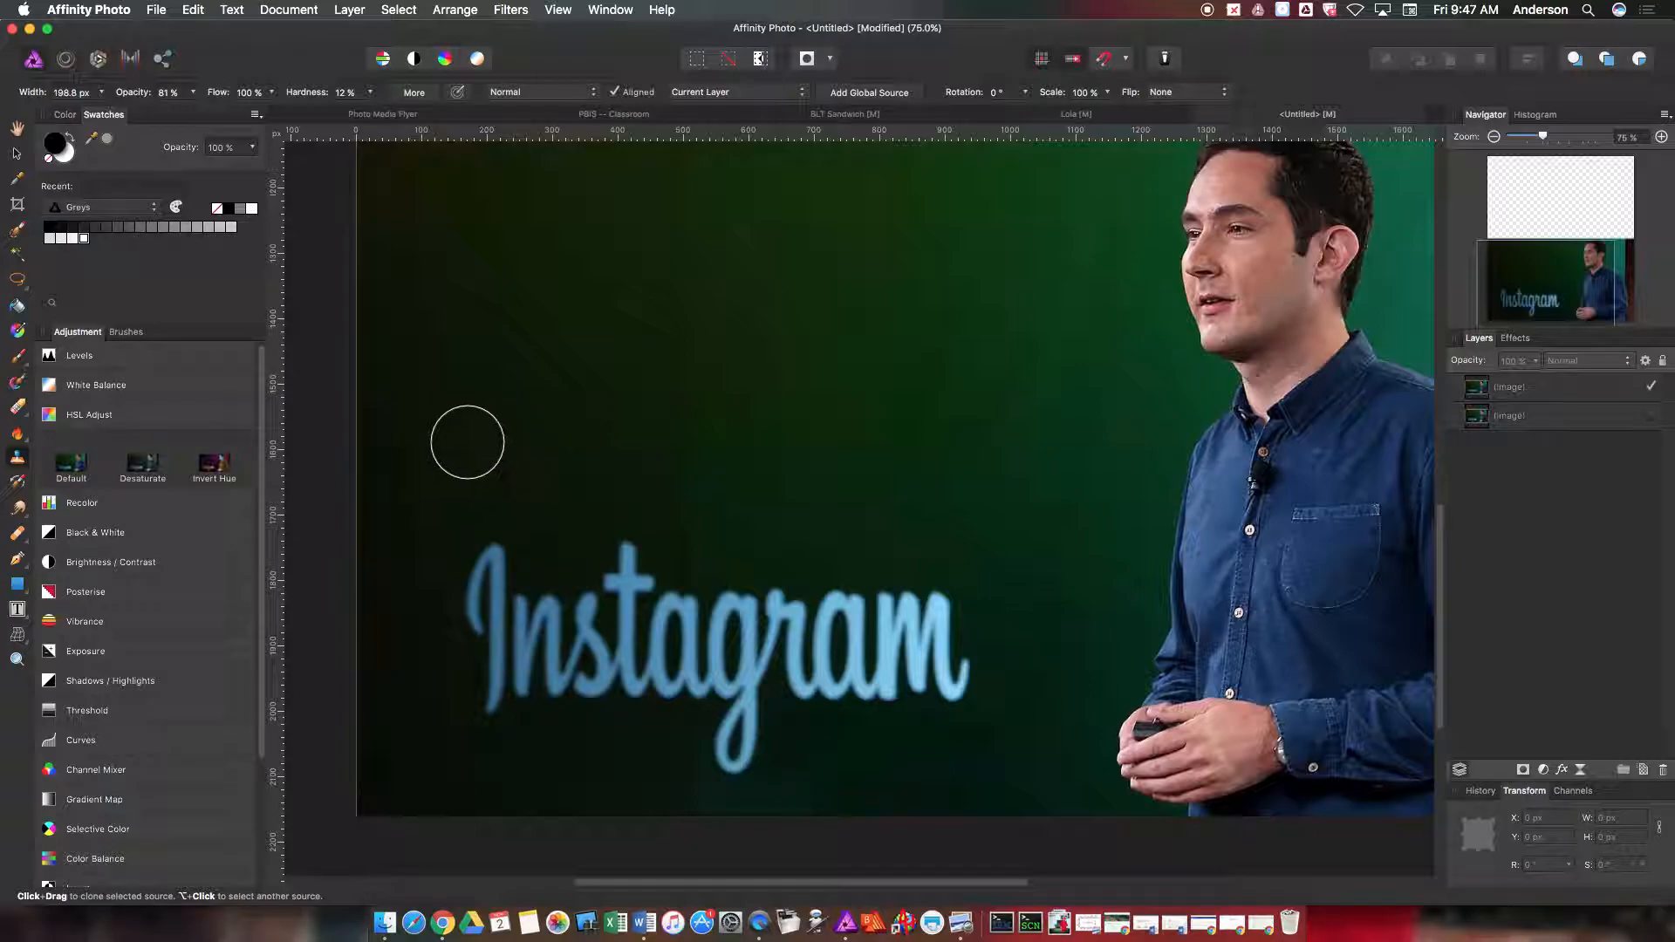
left_click_drag(479, 550, 468, 568)
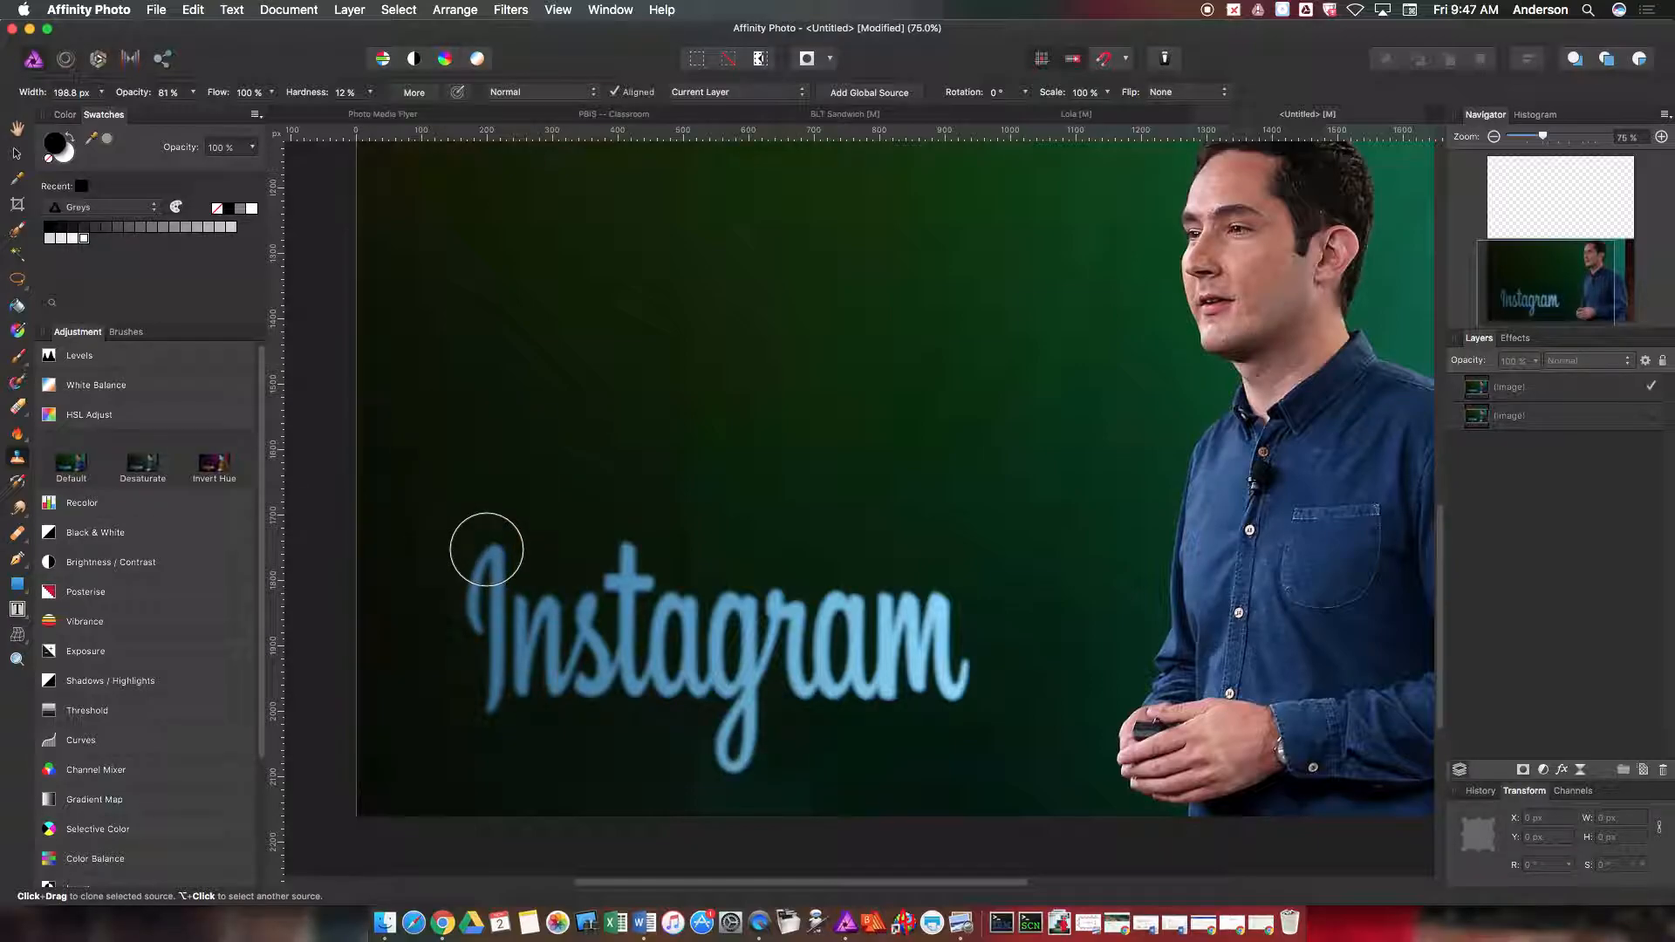
left_click(1518, 416)
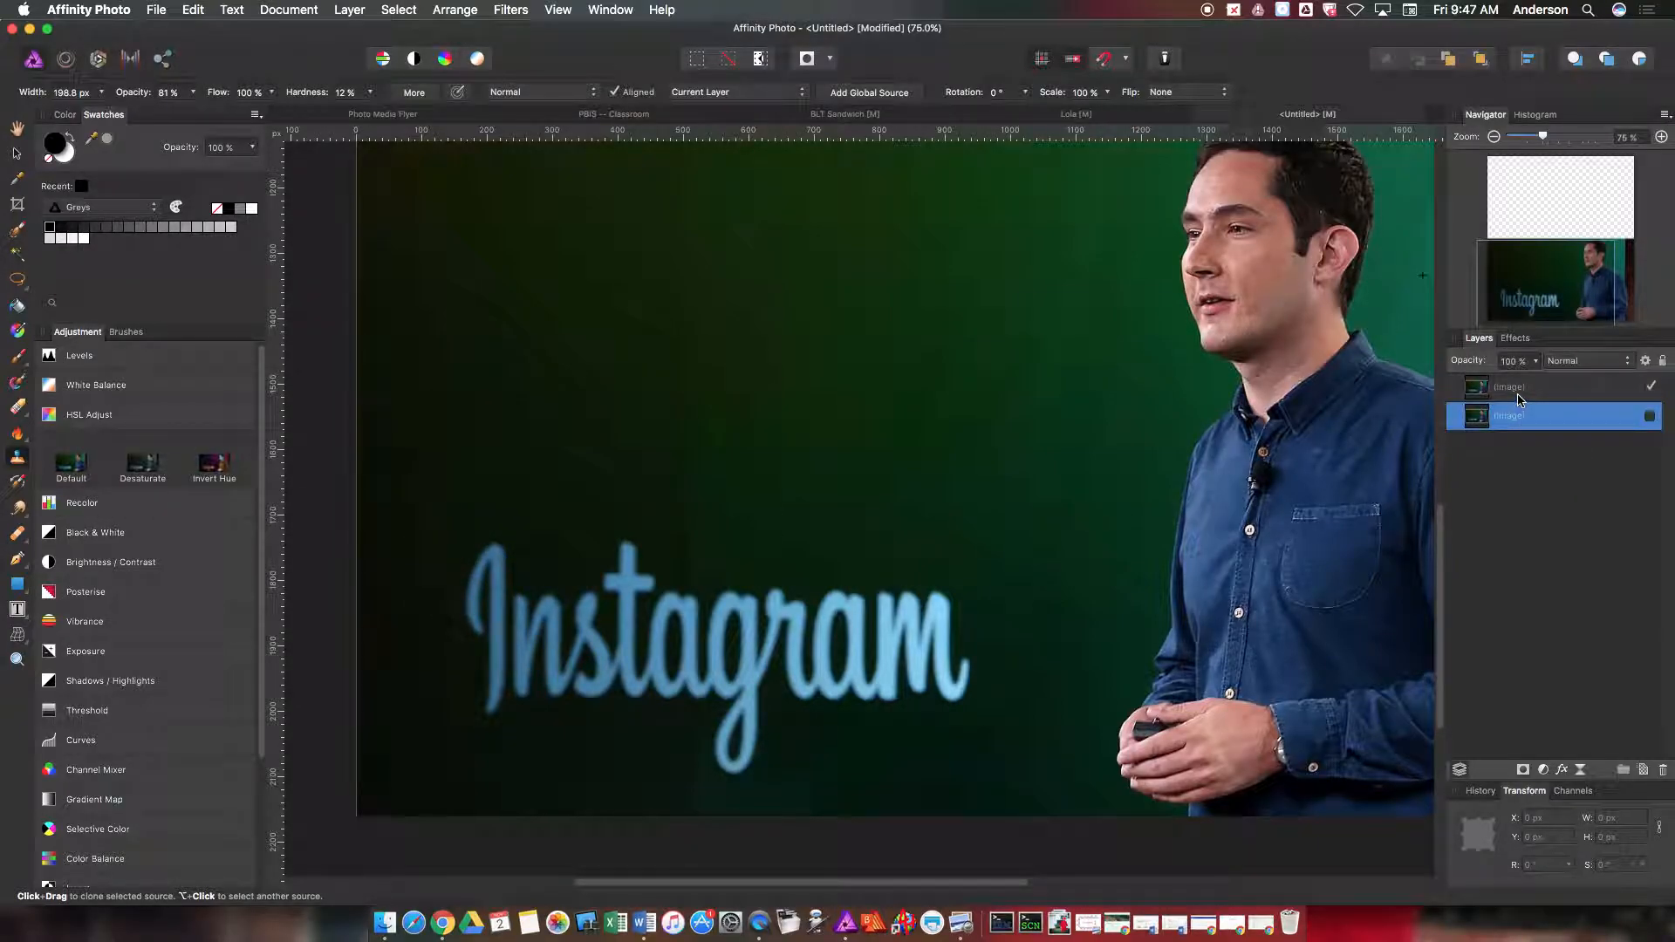
left_click(1517, 395)
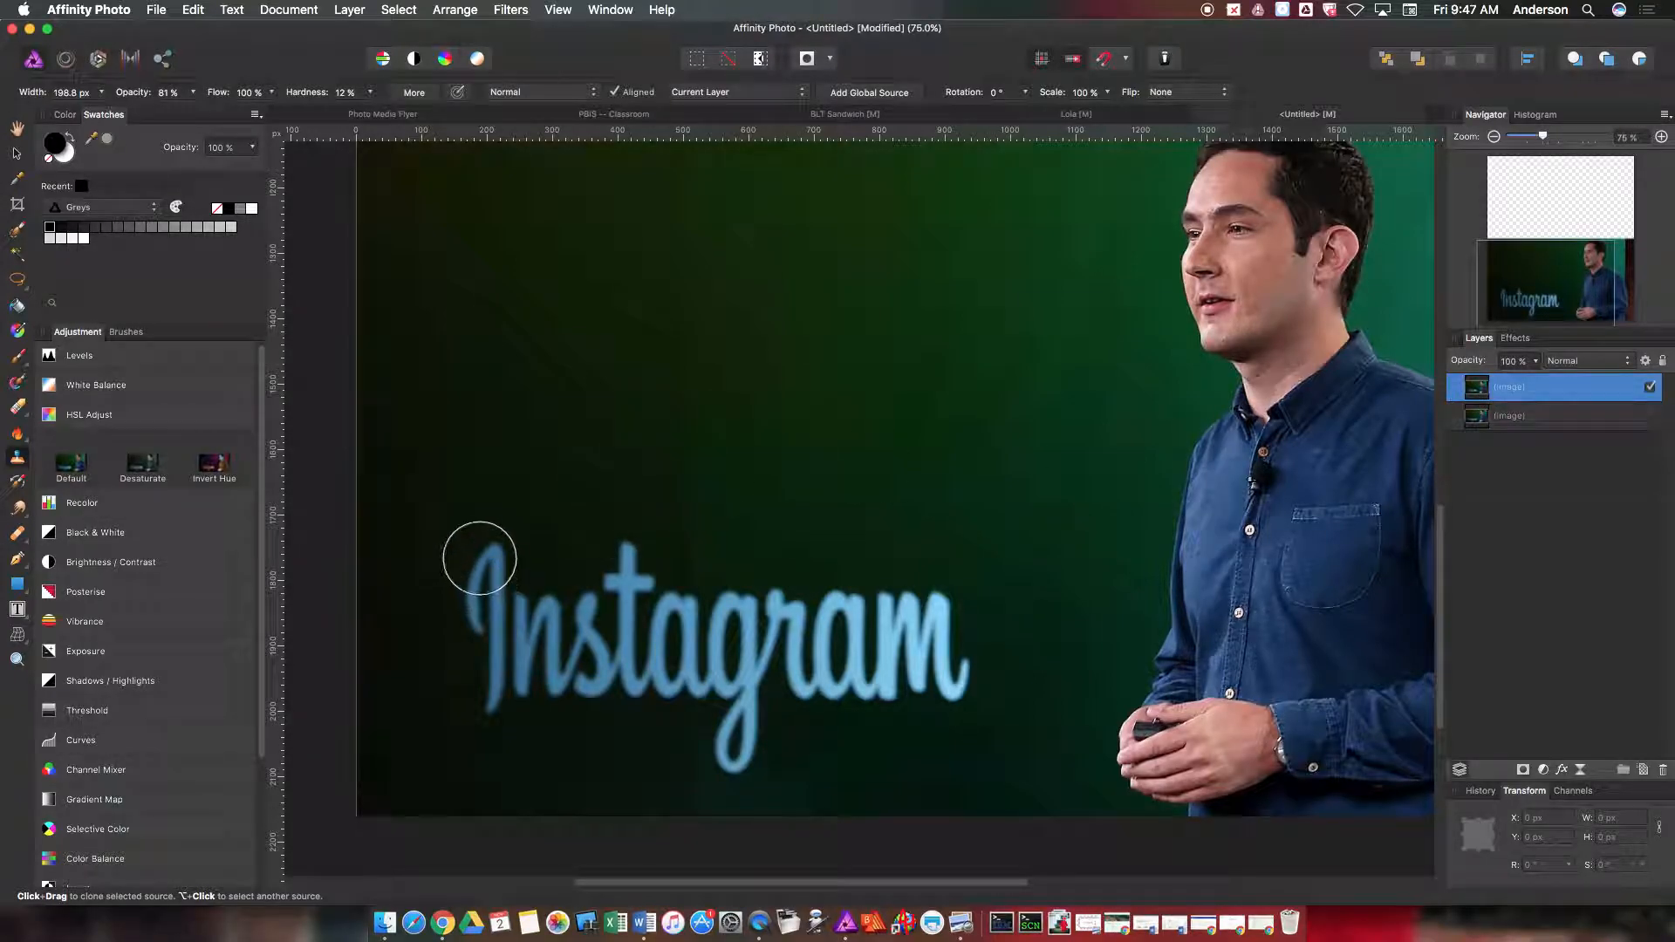
mouse_move(471, 553)
left_mouse_down()
mouse_move(488, 560)
mouse_move(479, 550)
mouse_move(491, 633)
left_mouse_up()
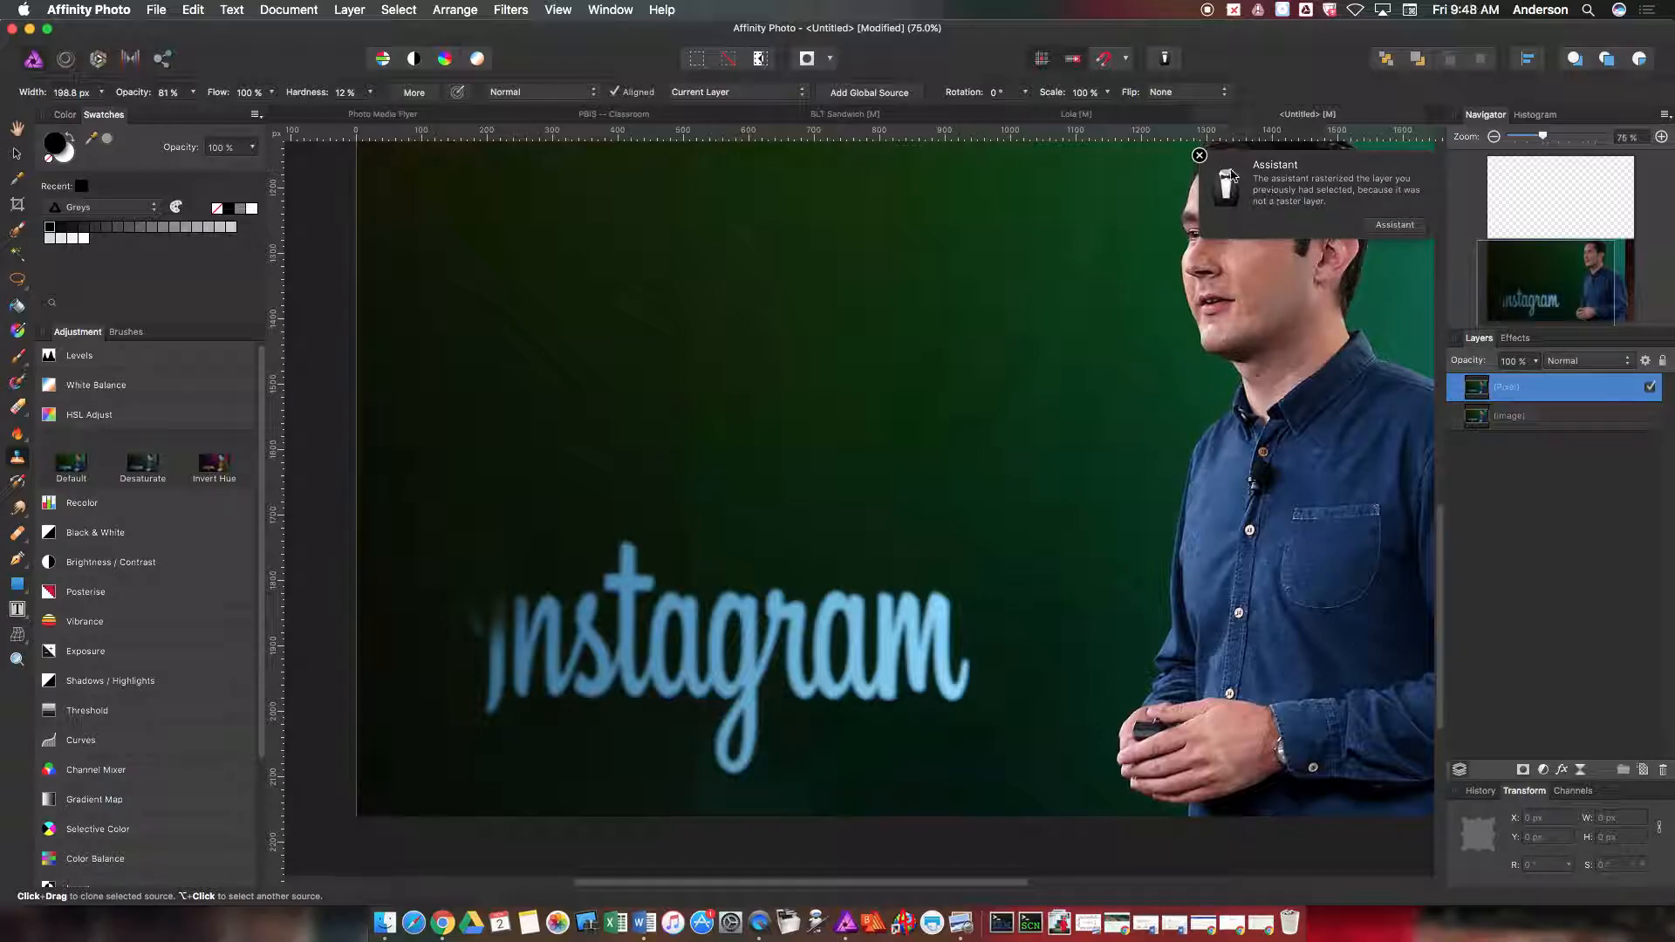
left_click(1199, 157)
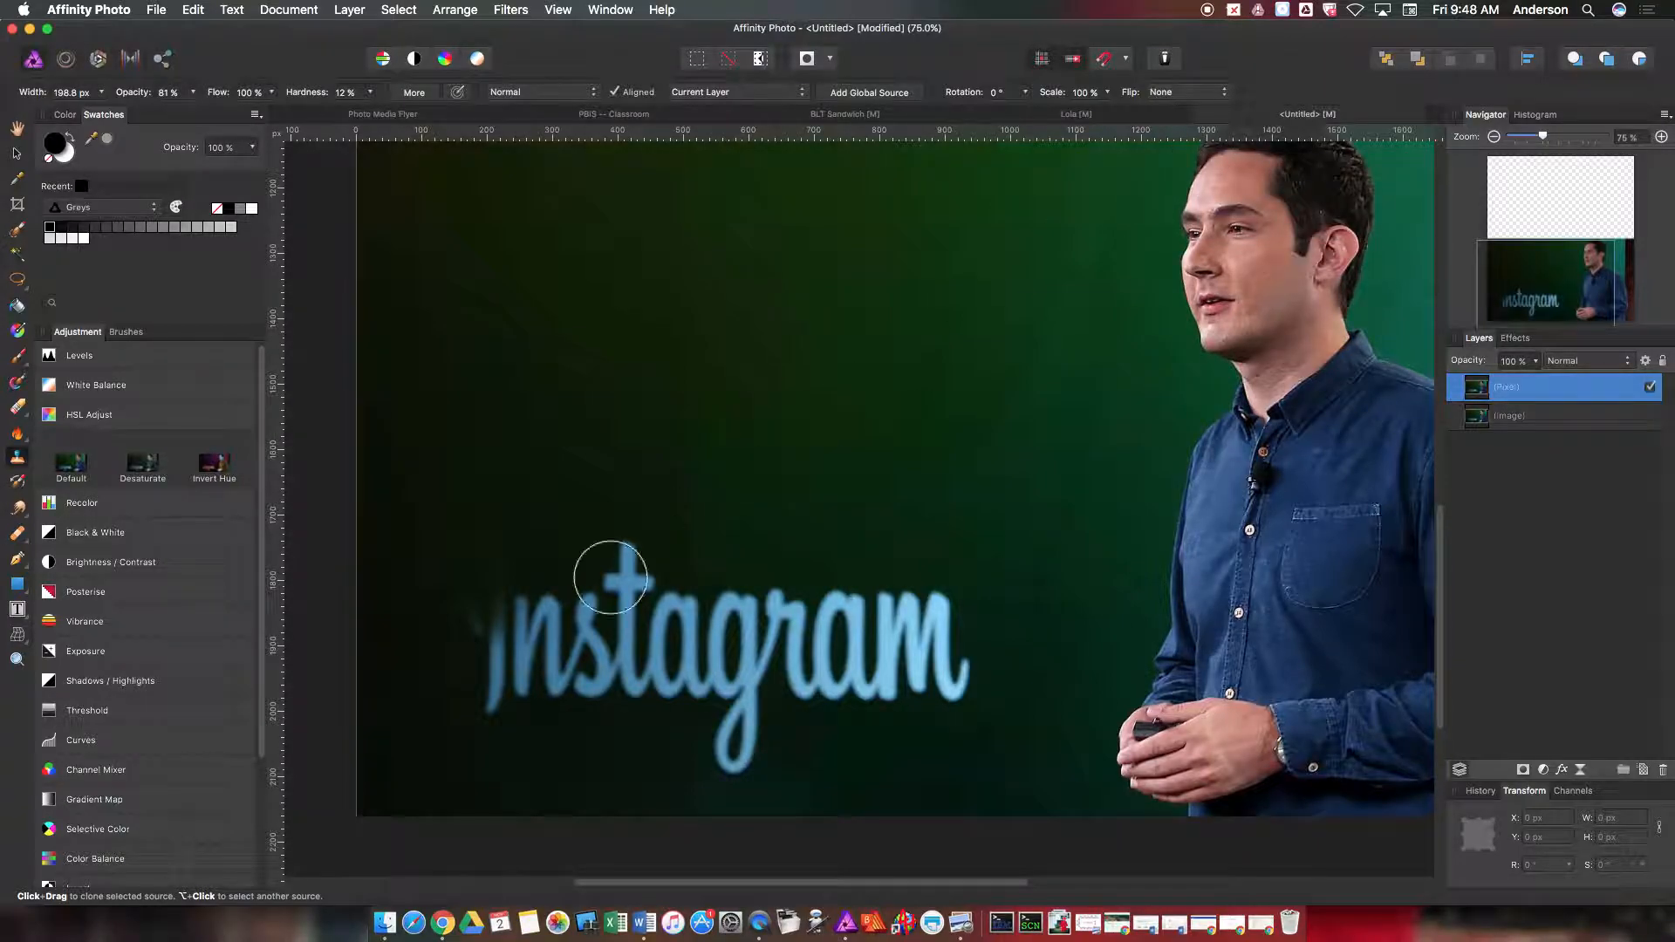
Clone the green background over the rest of the "I" and the letters "nst" up to the first "a".
mouse_move(486, 552)
left_mouse_down()
mouse_move(473, 725)
mouse_move(517, 597)
mouse_move(509, 703)
mouse_move(538, 667)
mouse_move(546, 605)
mouse_move(553, 665)
mouse_move(549, 567)
mouse_move(521, 538)
mouse_move(534, 583)
mouse_move(501, 584)
mouse_move(550, 539)
mouse_move(571, 581)
mouse_move(573, 527)
mouse_move(575, 580)
mouse_move(599, 541)
mouse_move(624, 578)
left_mouse_up()
key("super+z")
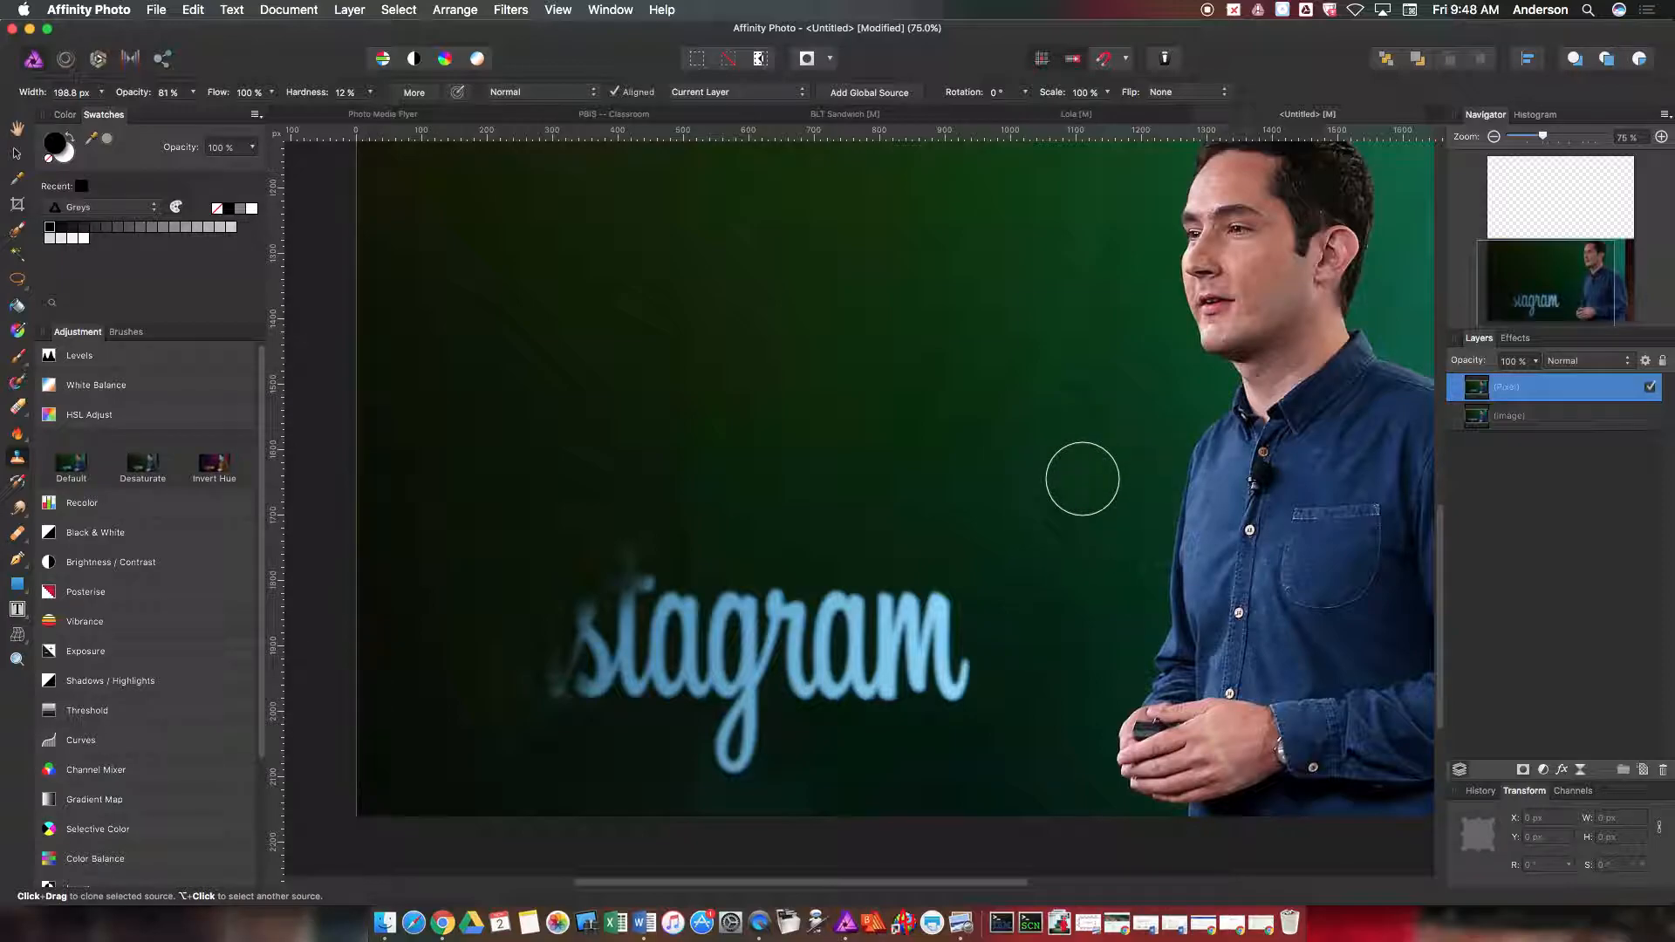
mouse_move(538, 628)
left_mouse_down()
mouse_move(621, 575)
mouse_move(631, 598)
mouse_move(600, 635)
mouse_move(582, 611)
mouse_move(574, 663)
mouse_move(494, 658)
left_mouse_up()
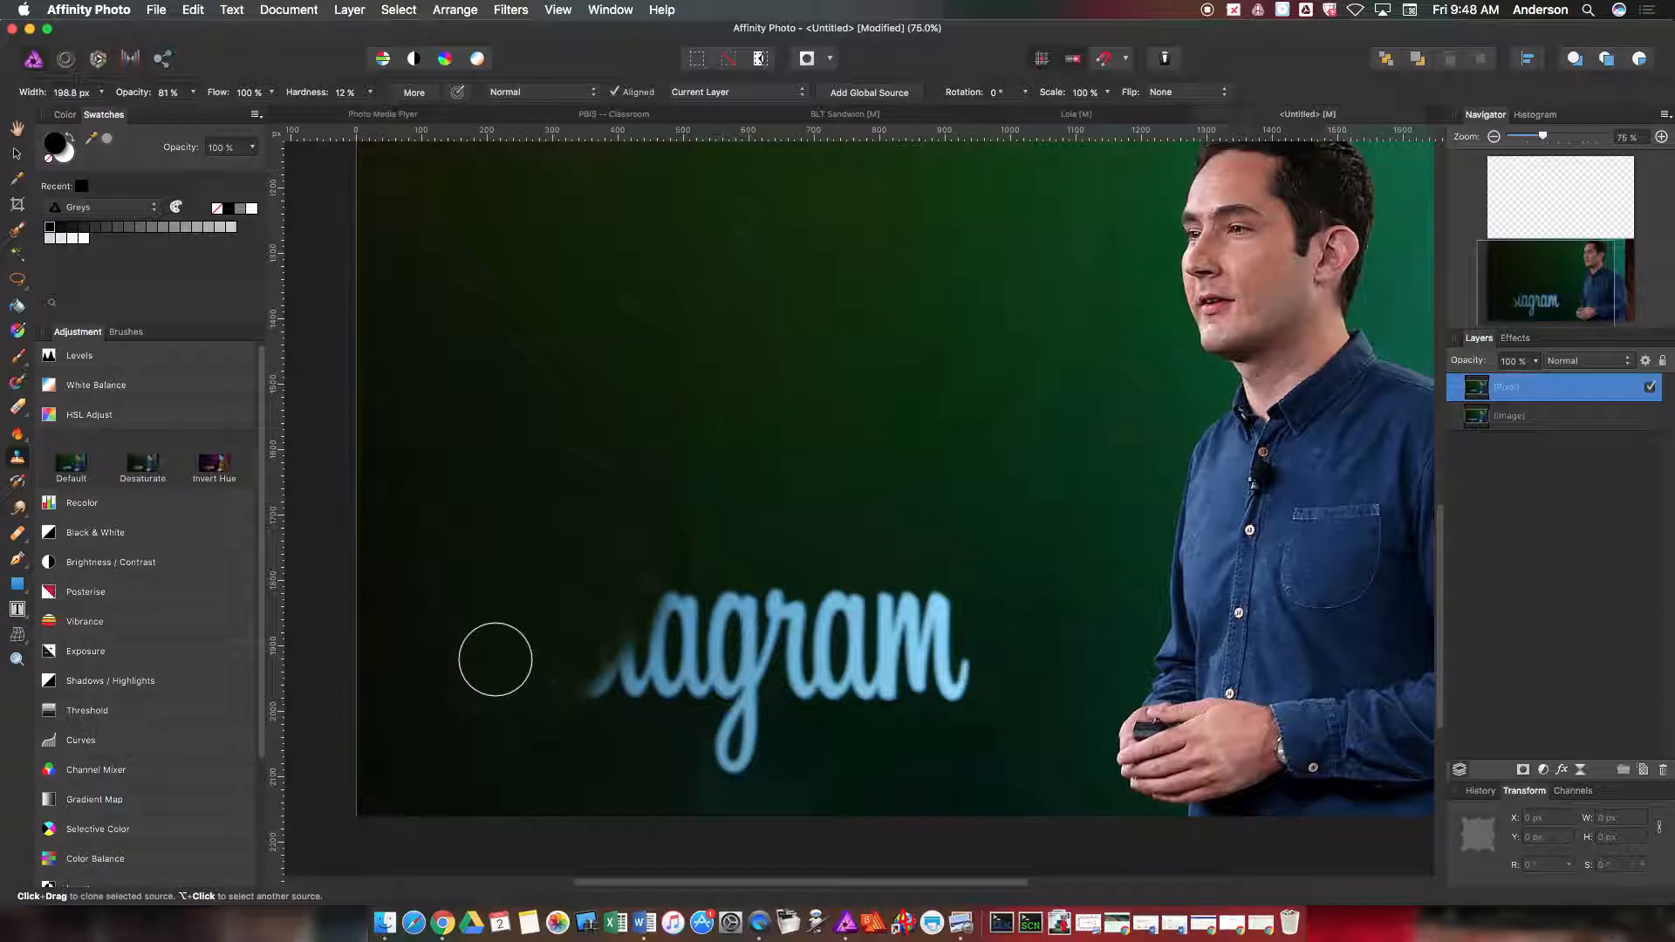
mouse_move(631, 537)
left_mouse_down()
mouse_move(657, 634)
mouse_move(659, 603)
mouse_move(661, 634)
mouse_move(666, 617)
mouse_move(608, 661)
mouse_move(597, 698)
mouse_move(612, 646)
mouse_move(636, 701)
mouse_move(553, 673)
left_mouse_up()
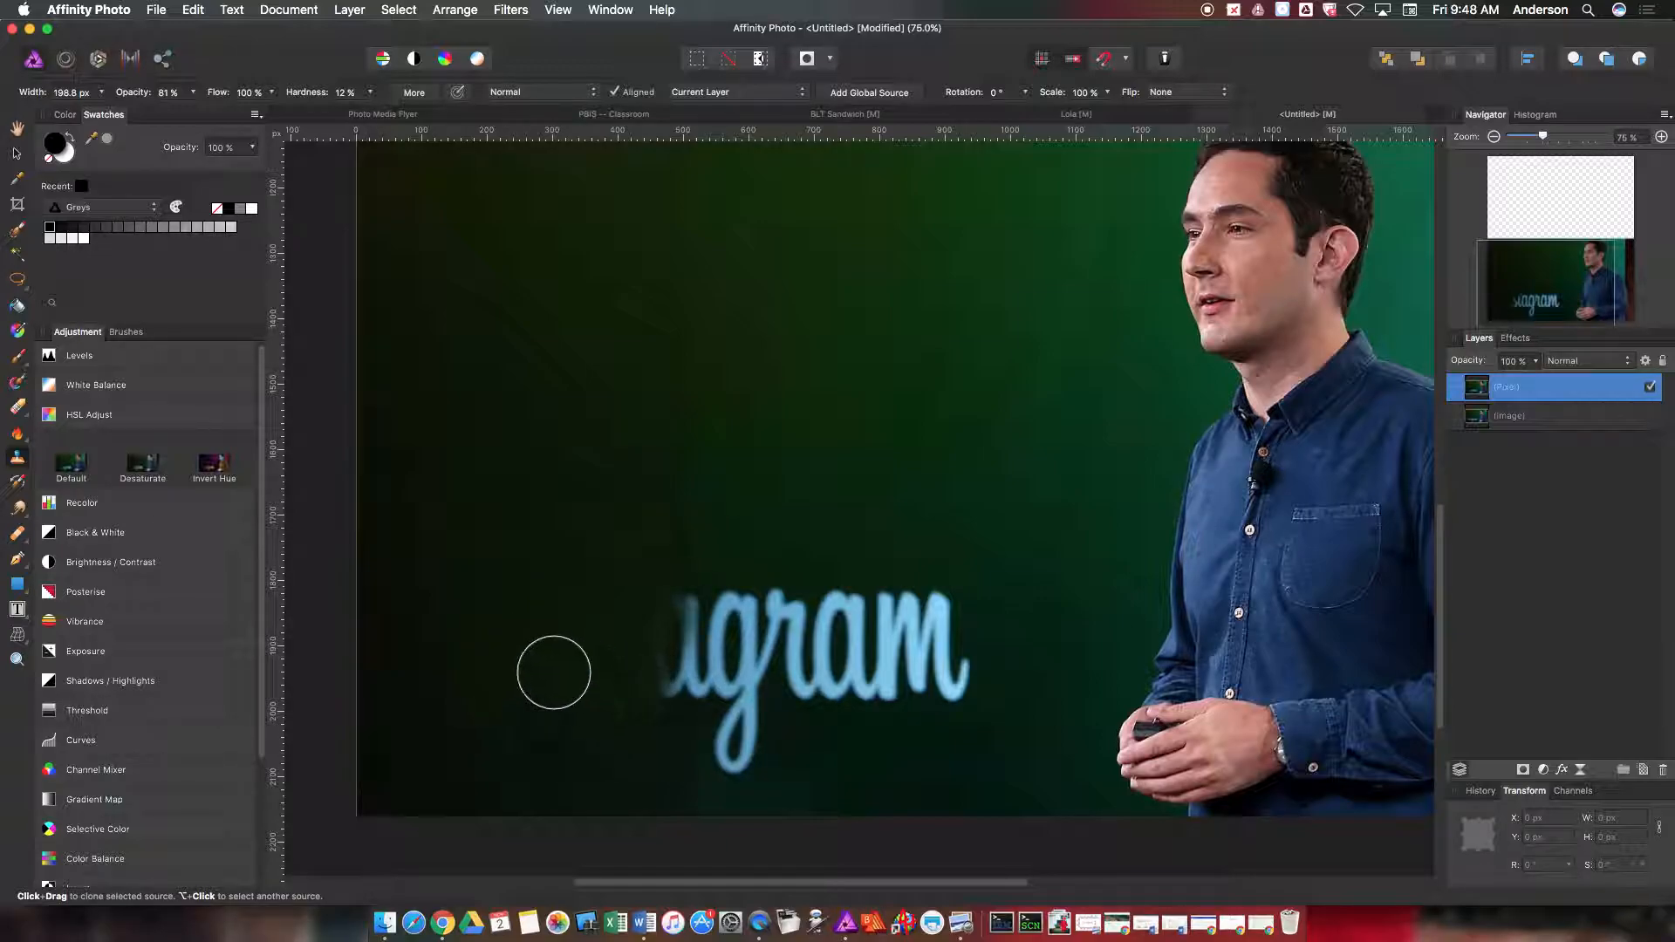
Clone the background over the remaining "agram" letters and their leftover smudges until the lettering is gone.
scroll(541, 698, "up", 1)
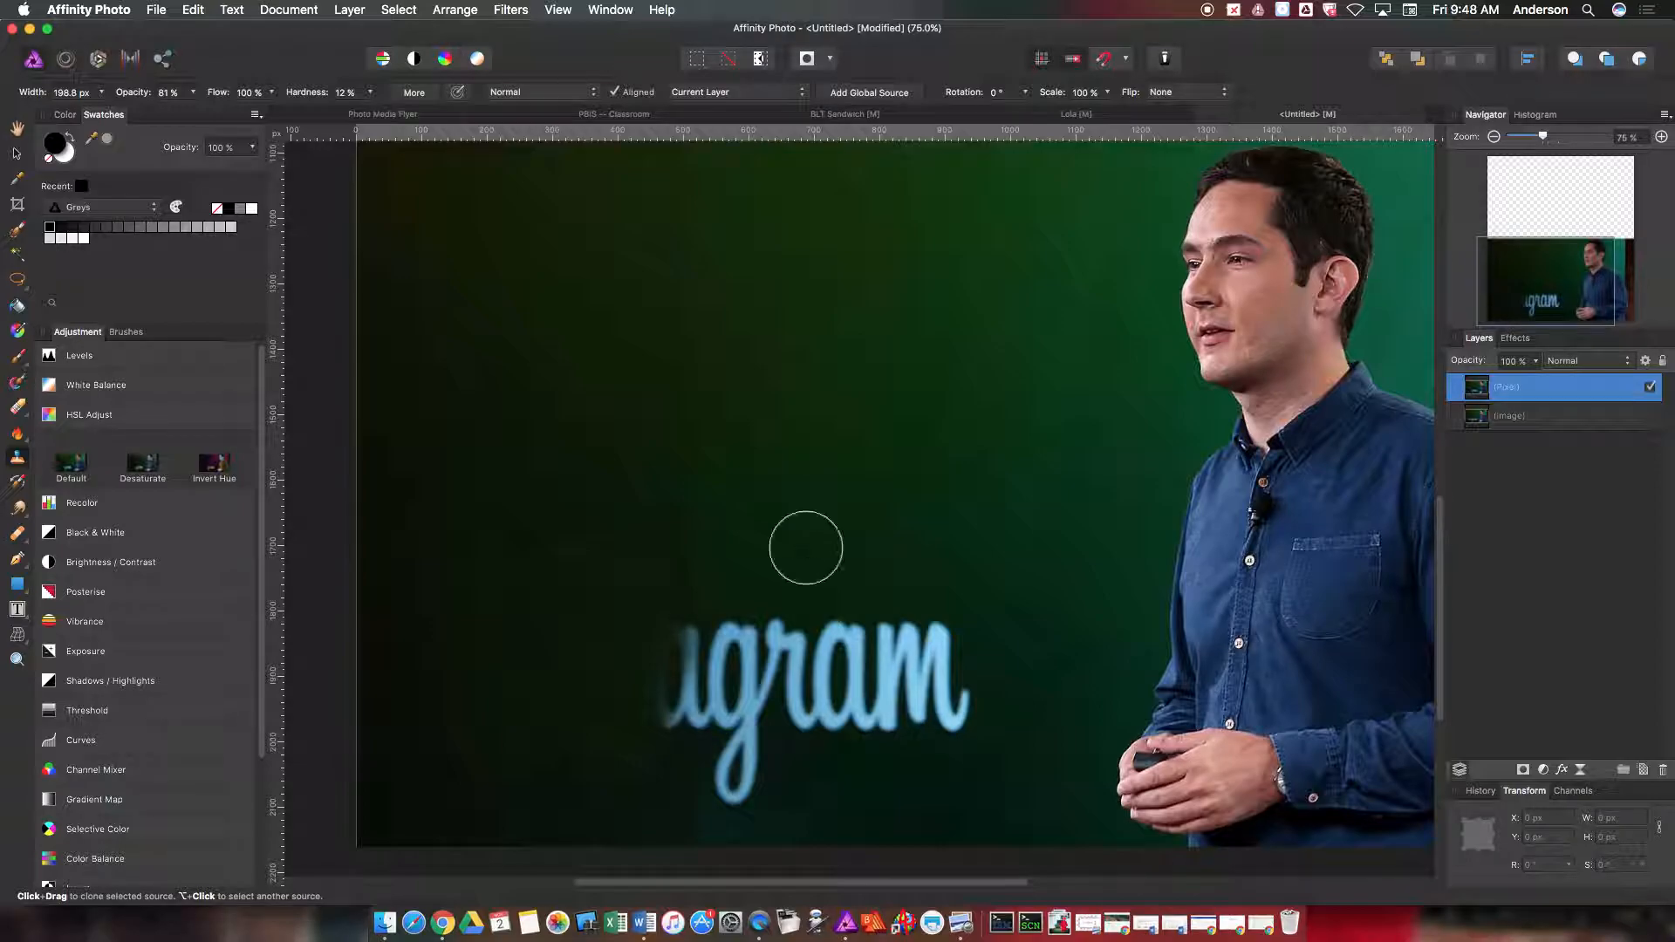
mouse_move(801, 598)
left_mouse_down()
mouse_move(808, 643)
mouse_move(730, 617)
mouse_move(946, 643)
mouse_move(909, 684)
mouse_move(882, 617)
mouse_move(920, 648)
mouse_move(729, 620)
mouse_move(763, 669)
mouse_move(954, 692)
mouse_move(920, 737)
mouse_move(940, 711)
mouse_move(725, 681)
mouse_move(742, 778)
mouse_move(804, 730)
mouse_move(957, 699)
mouse_move(710, 759)
mouse_move(737, 797)
mouse_move(752, 710)
left_mouse_up()
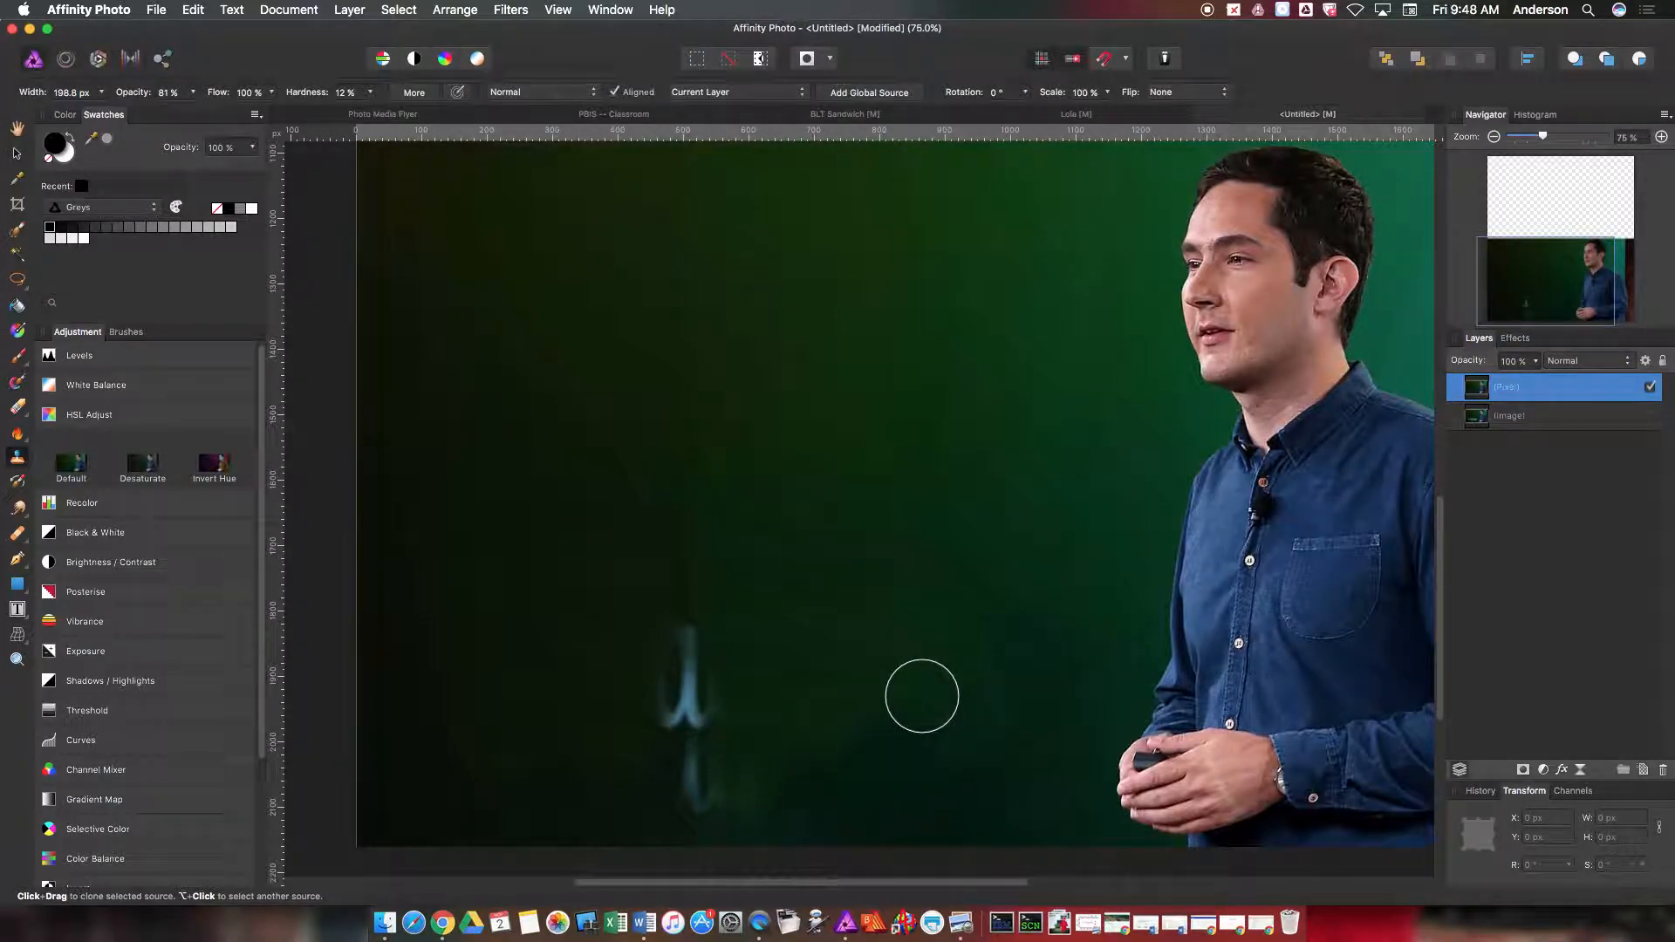
mouse_move(920, 625)
left_mouse_down()
mouse_move(1011, 734)
mouse_move(950, 757)
mouse_move(859, 694)
mouse_move(1008, 767)
mouse_move(943, 754)
mouse_move(905, 656)
mouse_move(903, 567)
mouse_move(950, 514)
mouse_move(1091, 682)
mouse_move(978, 672)
mouse_move(1074, 735)
mouse_move(1016, 712)
mouse_move(1140, 729)
mouse_move(934, 618)
mouse_move(909, 524)
mouse_move(984, 535)
left_mouse_up()
mouse_move(685, 616)
left_mouse_down()
mouse_move(696, 787)
mouse_move(682, 709)
left_mouse_up()
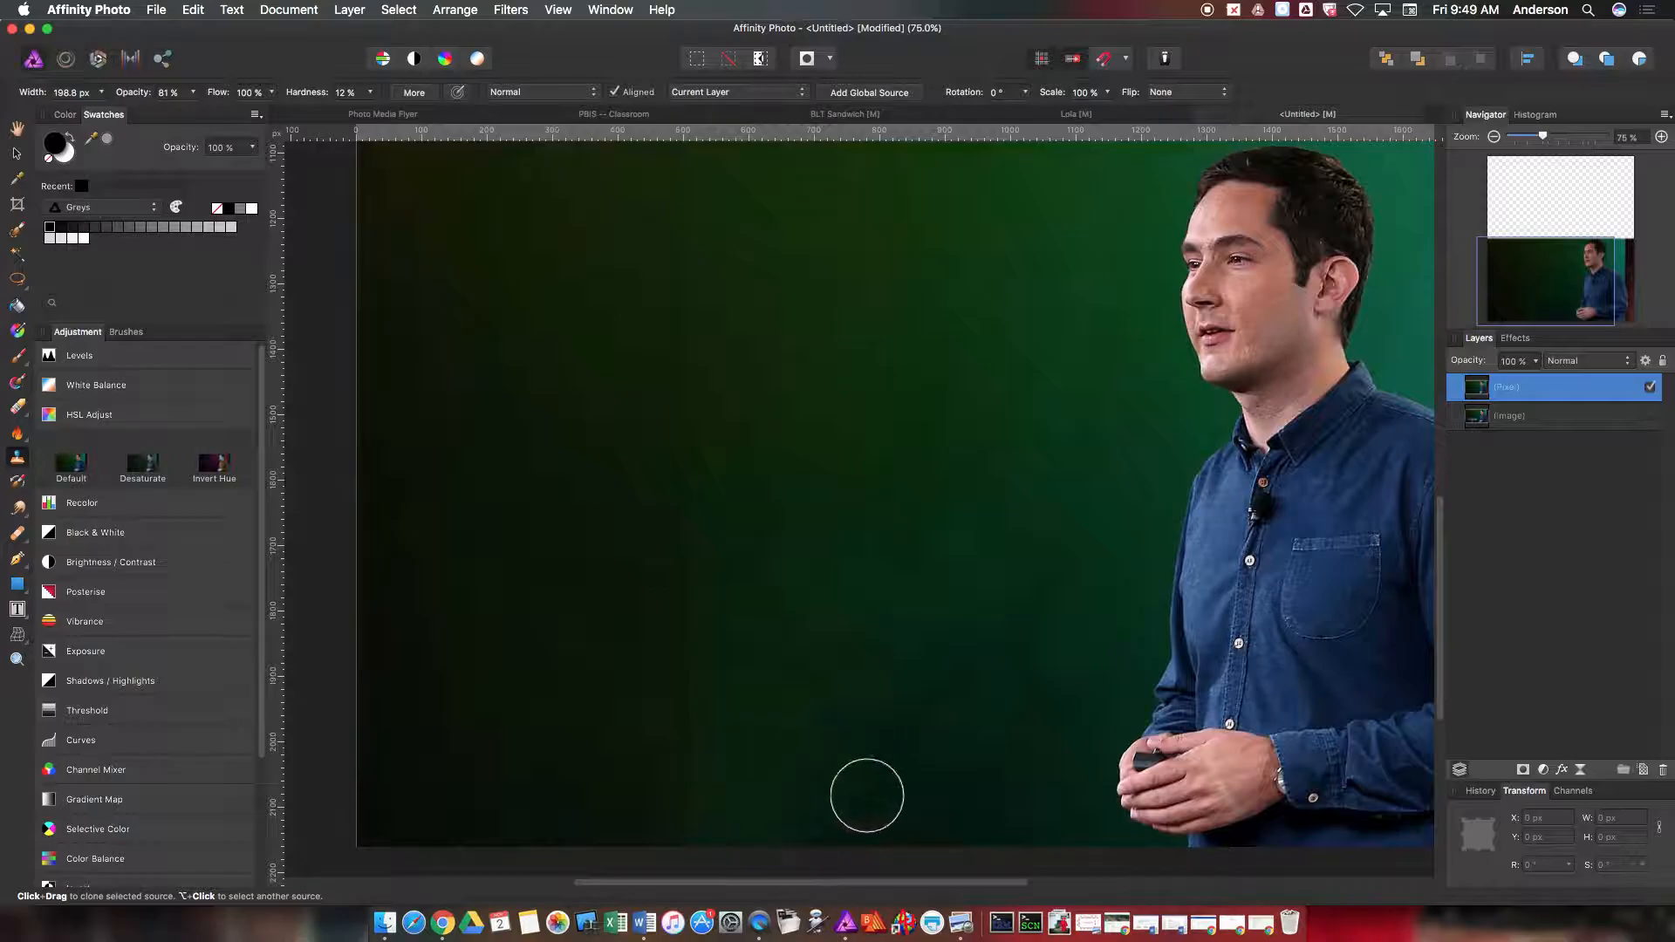
Show the original image layer again to compare it with the retouched copy below.
left_click(1494, 138)
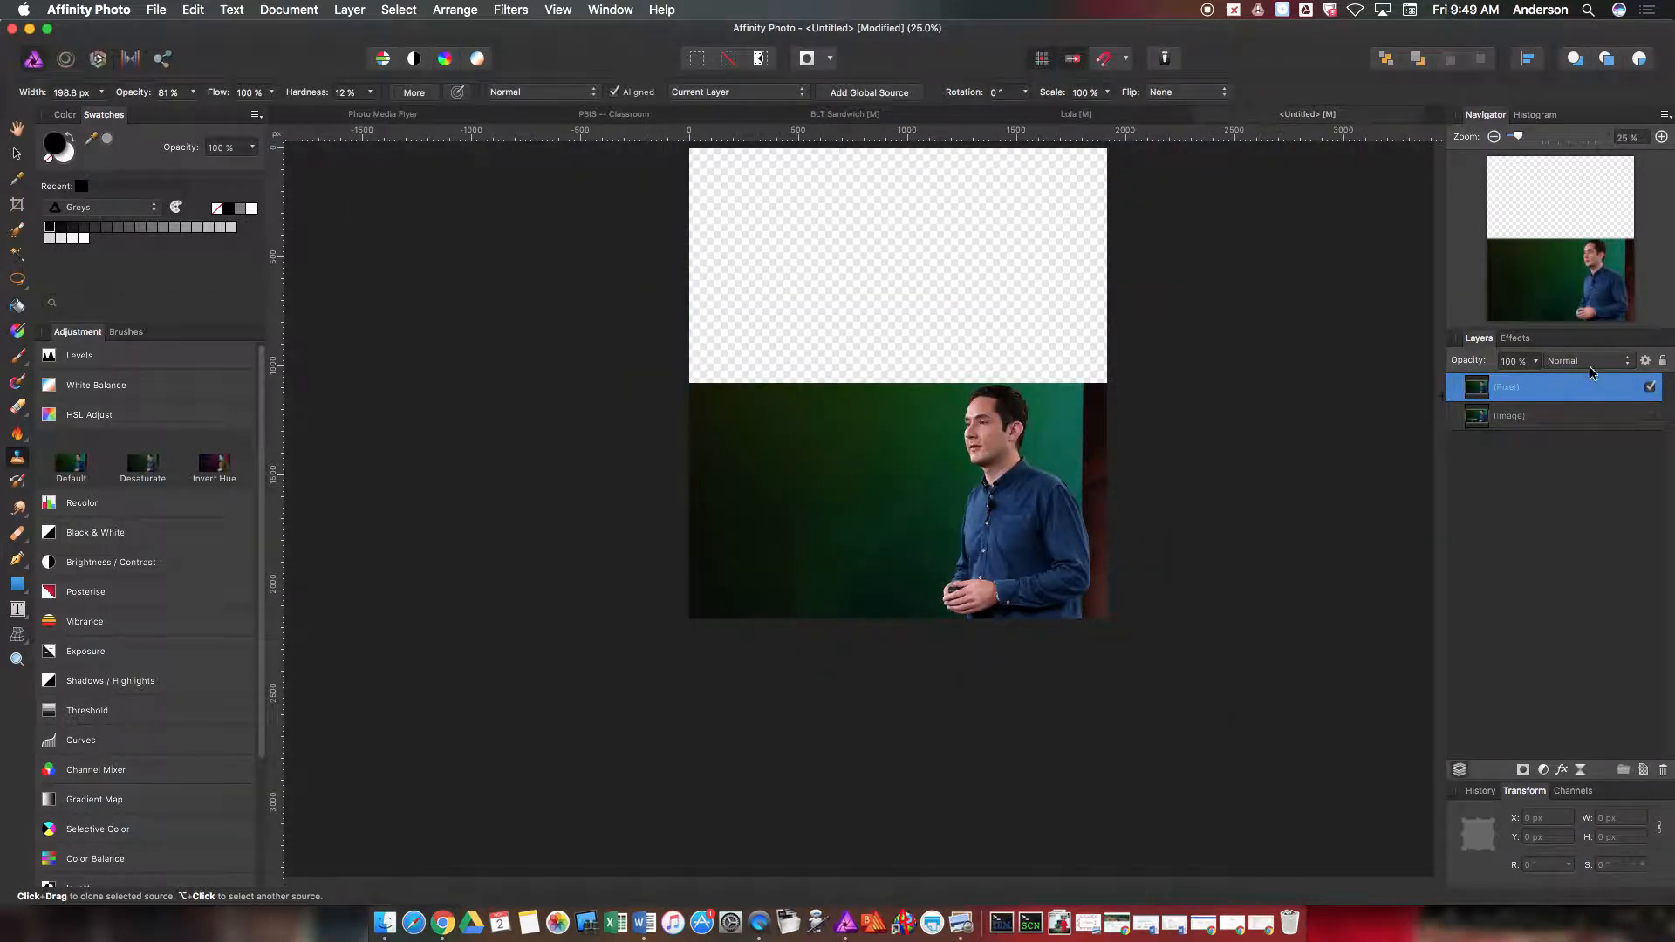
left_click(1649, 421)
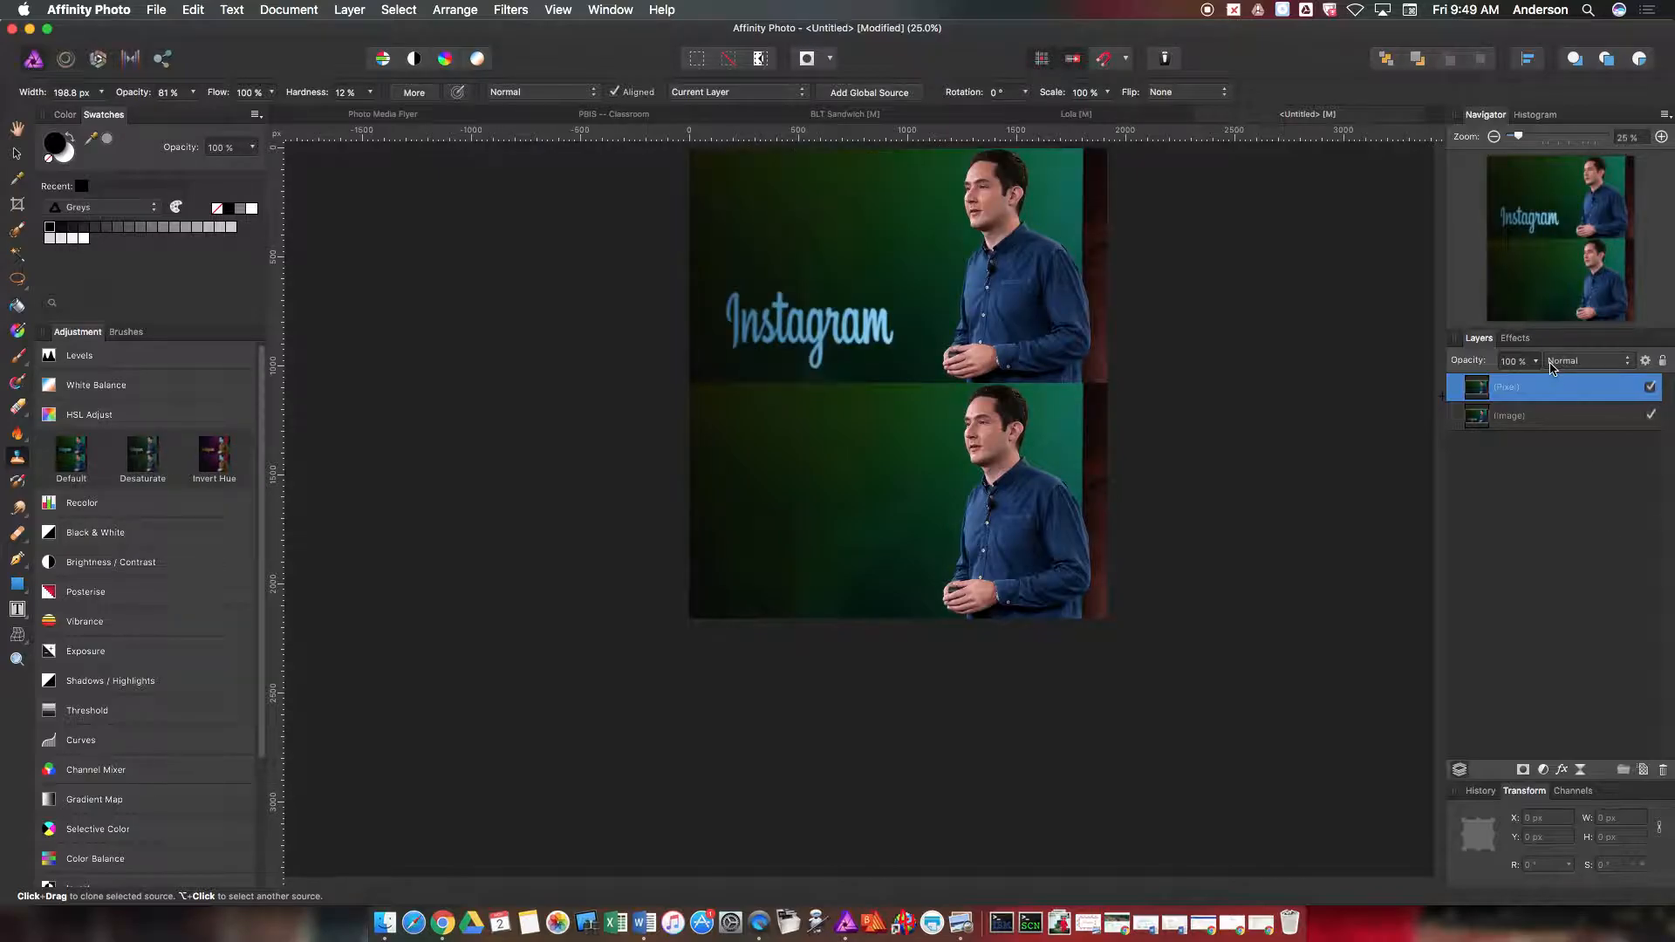
scroll(1182, 463, "down", 5)
scroll(1182, 461, "up", 9)
scroll(1184, 458, "down", 6)
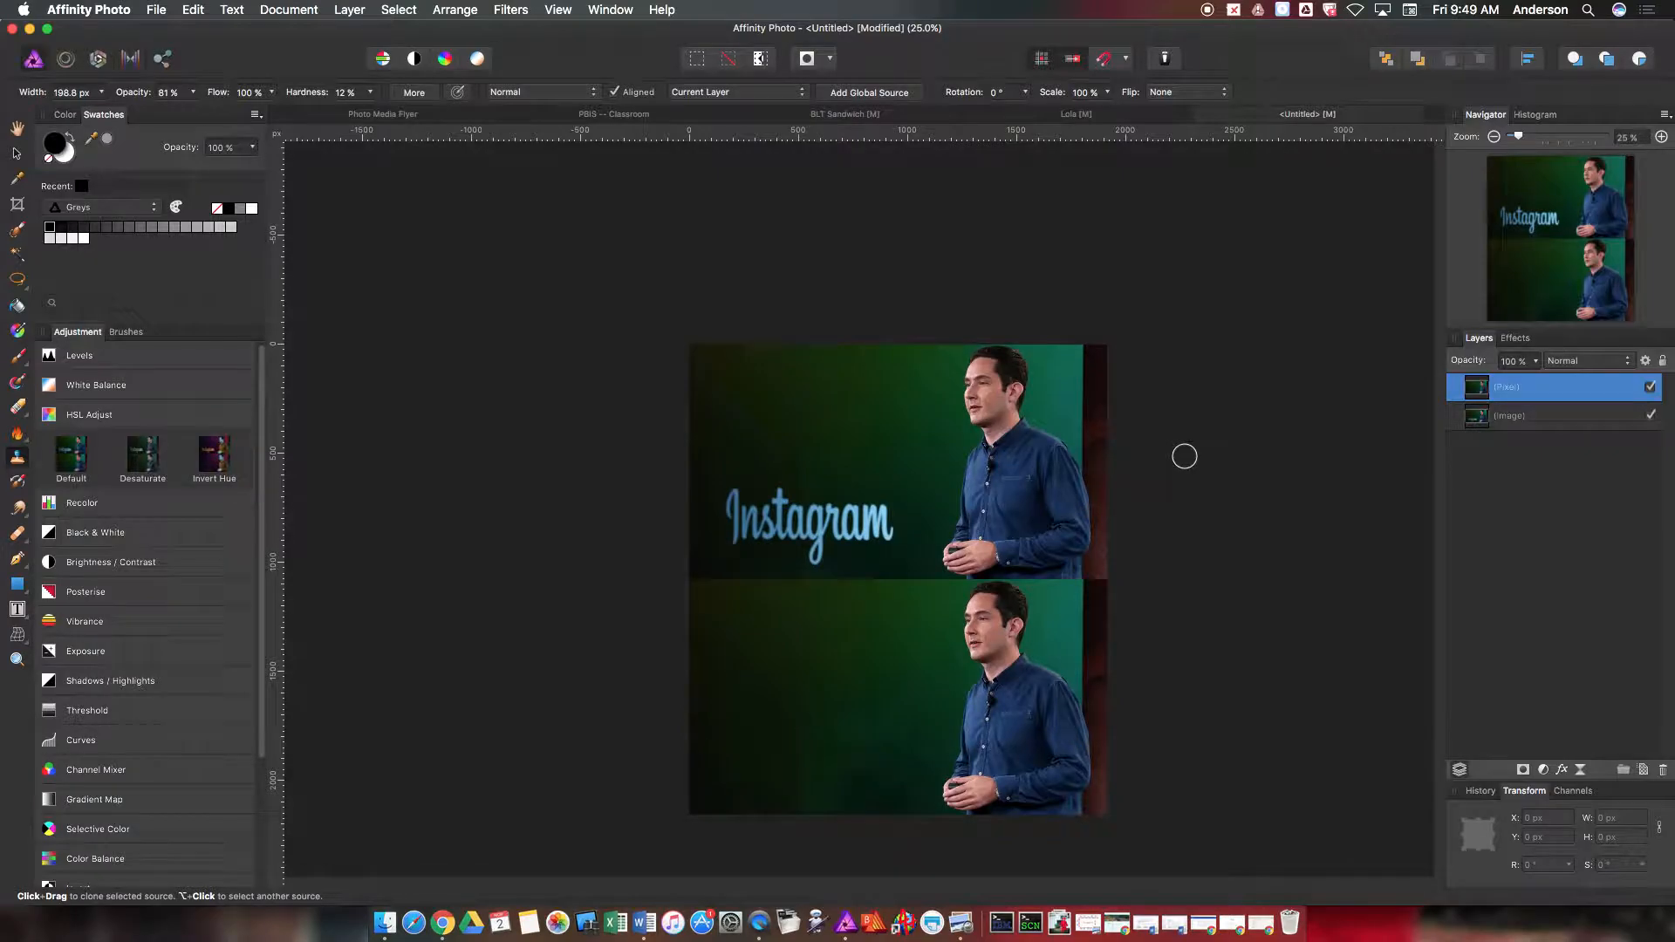
Export the before-and-after document in JPEG format.
left_click(157, 10)
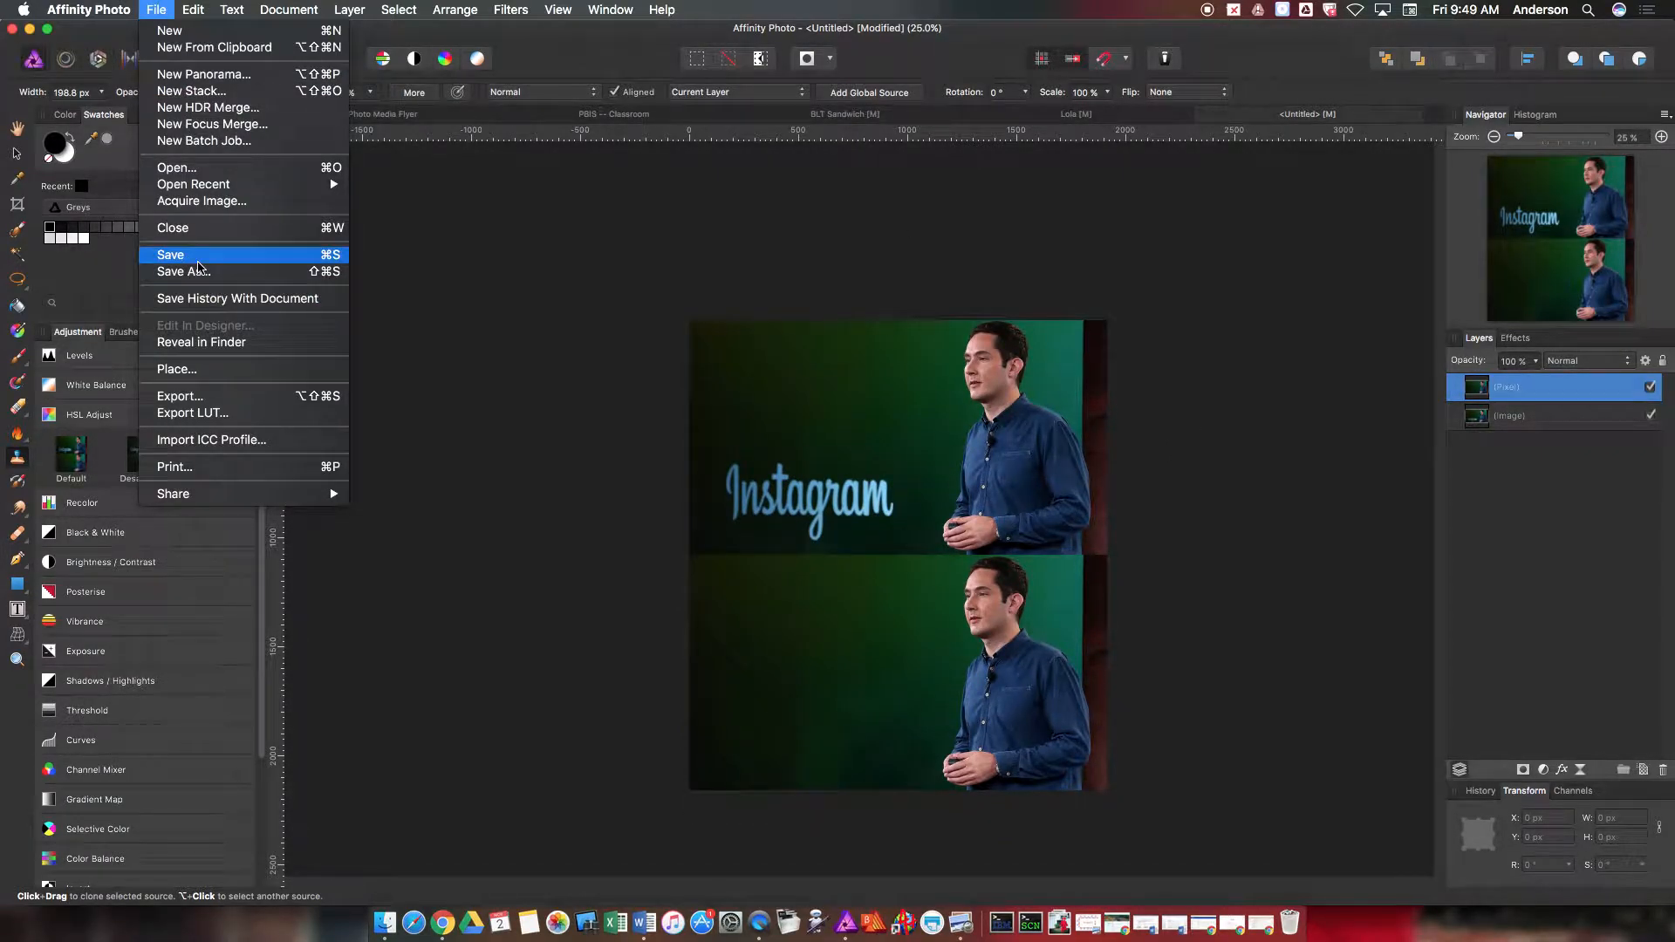
left_click(192, 399)
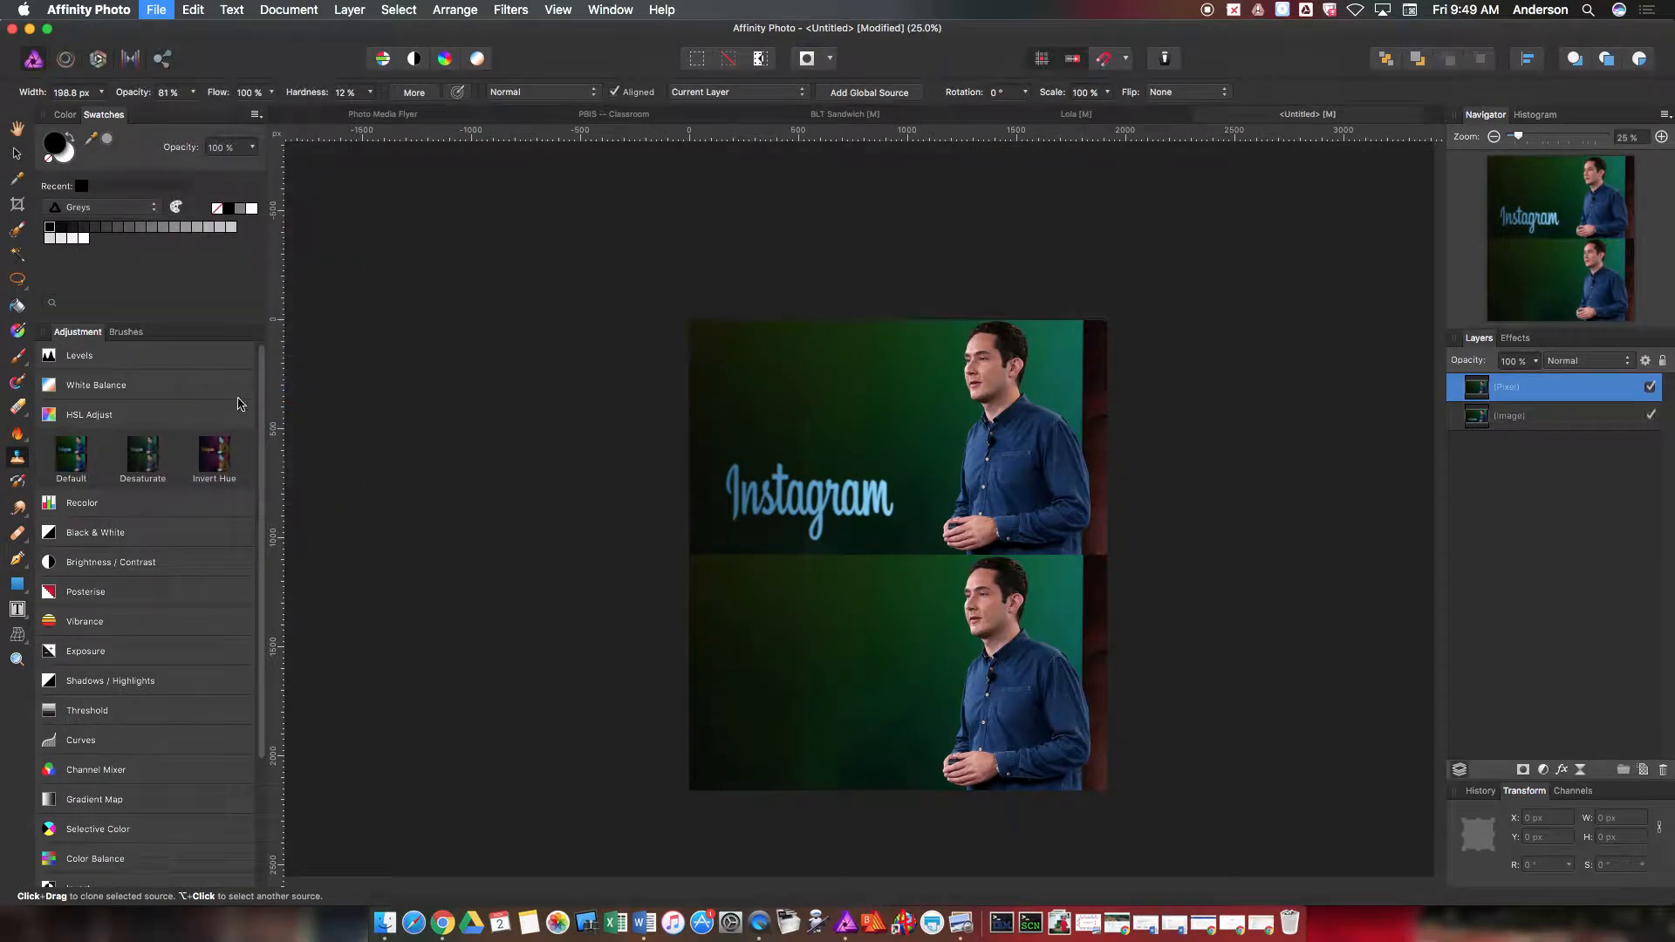
left_click(660, 109)
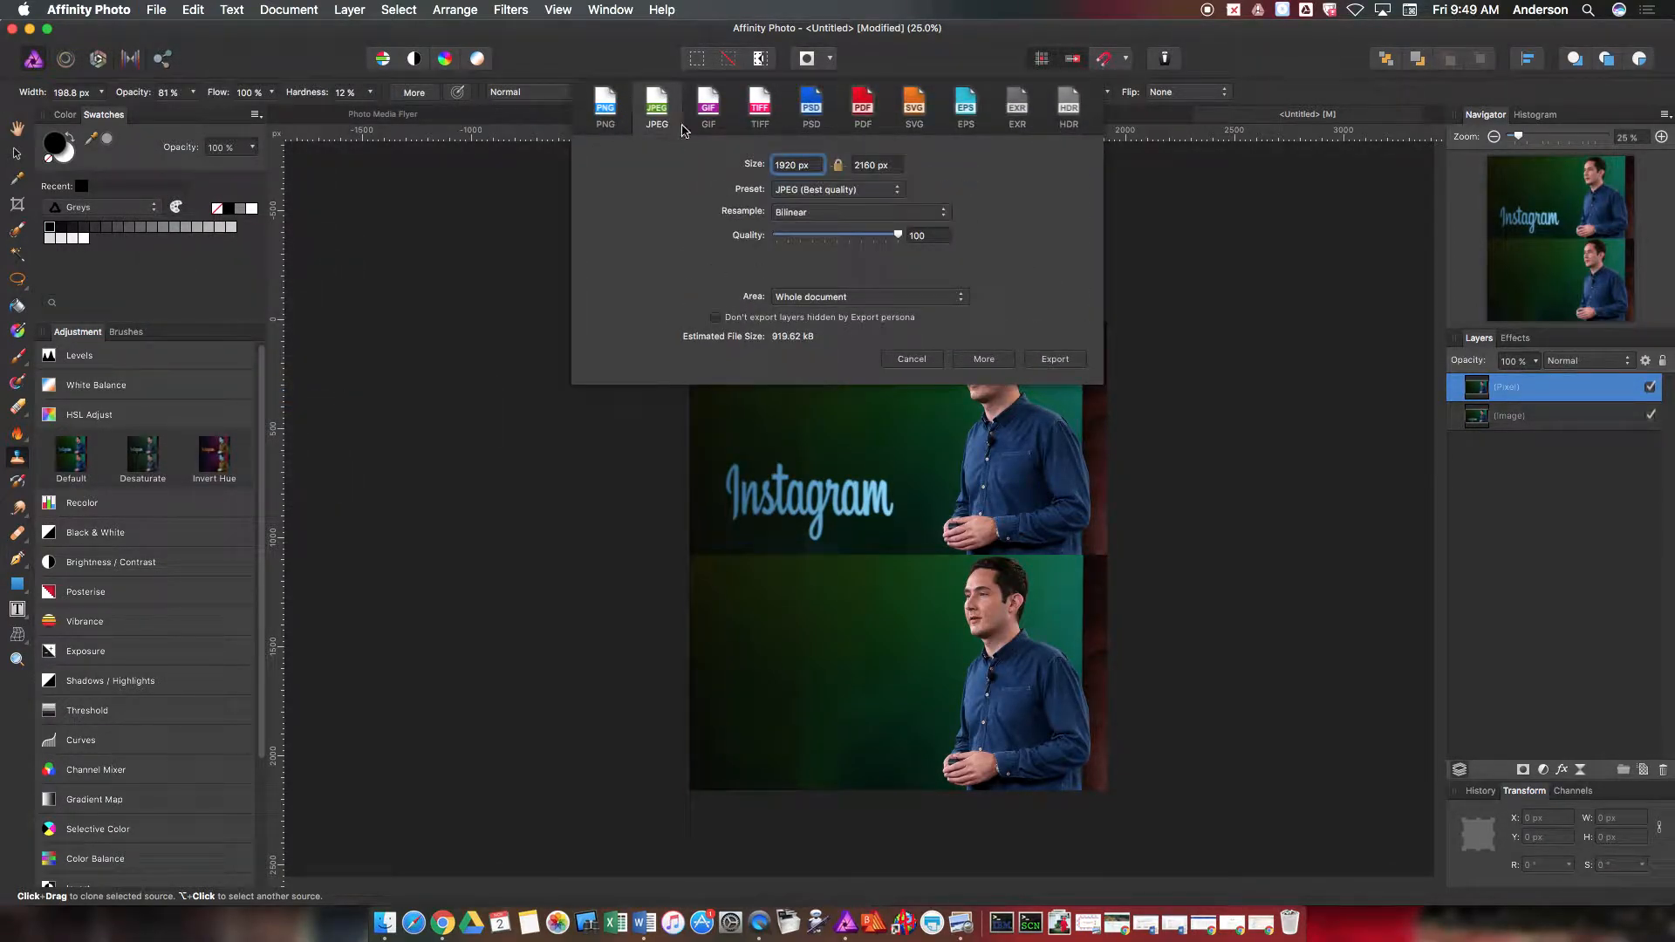